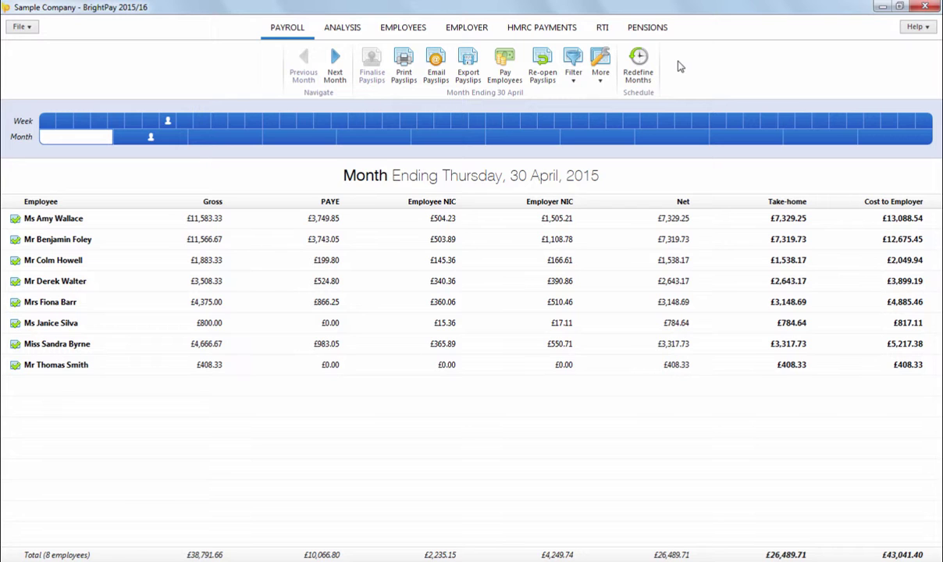
Bring up the list of automatic enrolment providers for adding a new pension scheme.
click(656, 29)
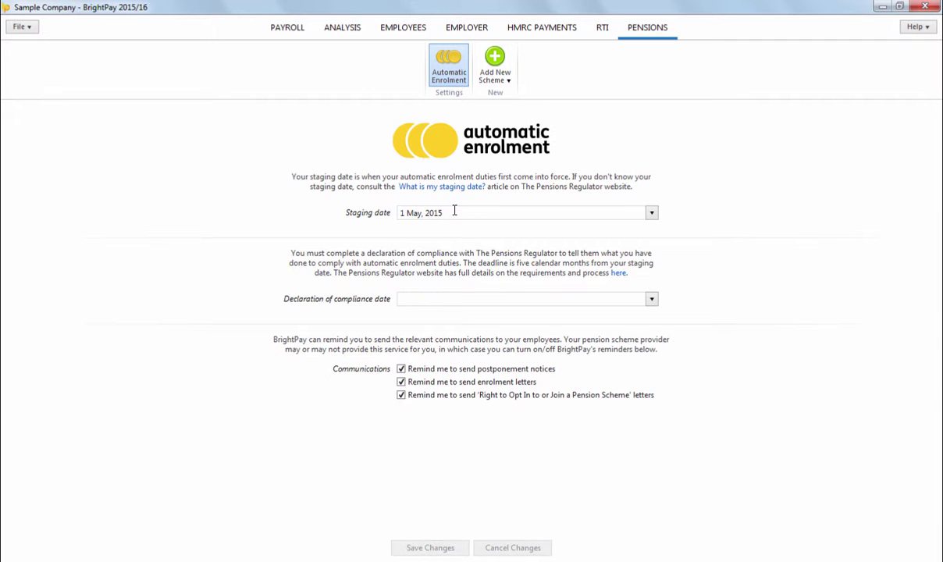
click(500, 79)
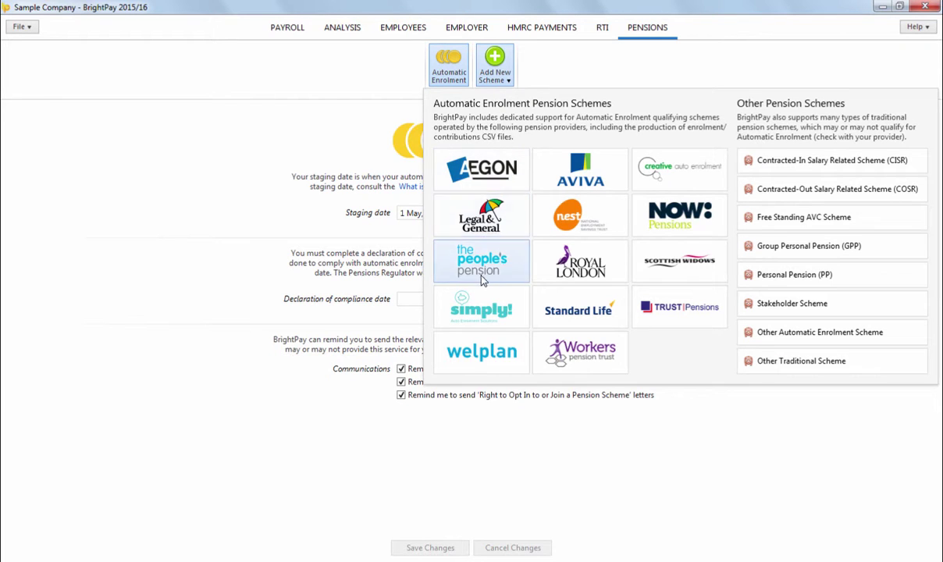
Start a new Welplan scheme with scheme reference AB123.
click(487, 367)
click(391, 228)
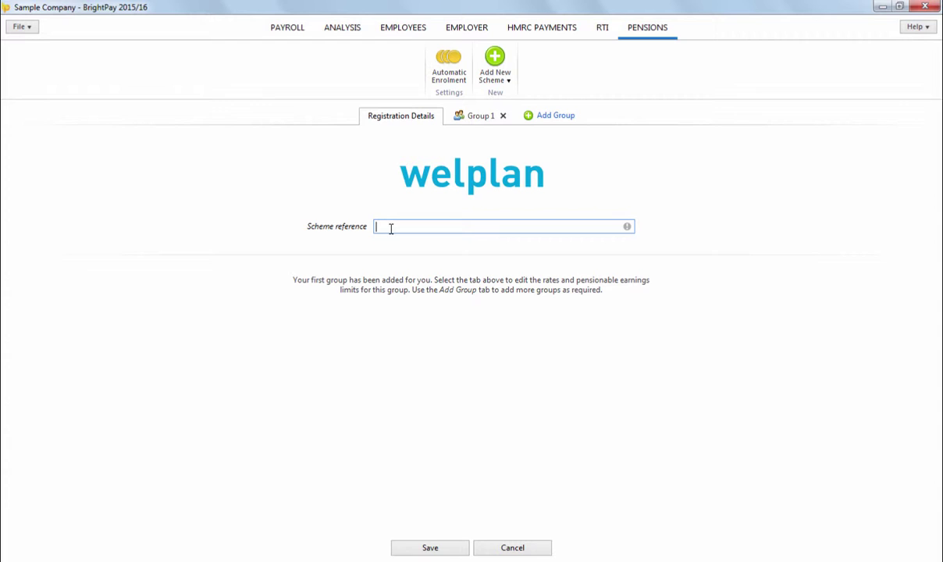
text(AB123)
Name Group 1 'Monthly', keep phased minimum rates and qualifying earnings, and save.
click(462, 116)
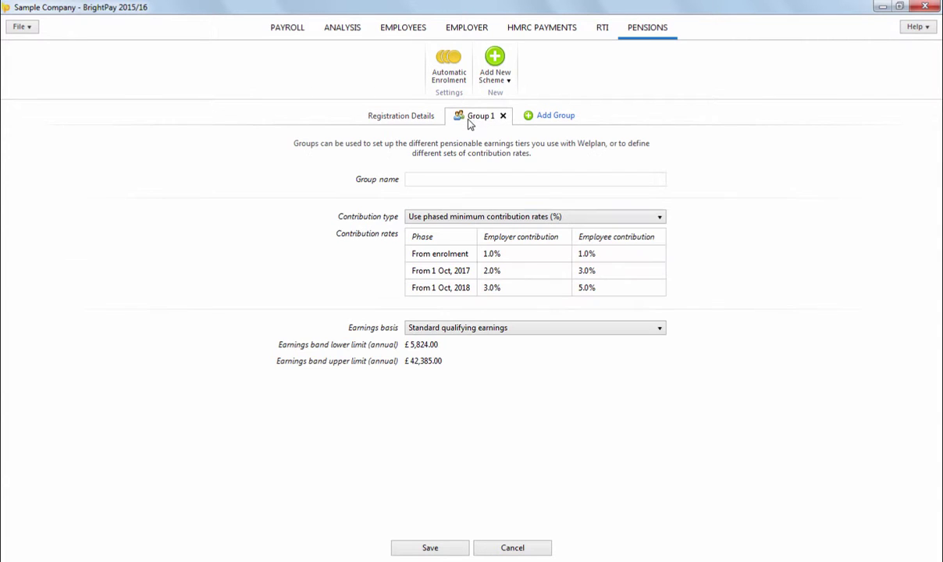
click(454, 179)
text(M)
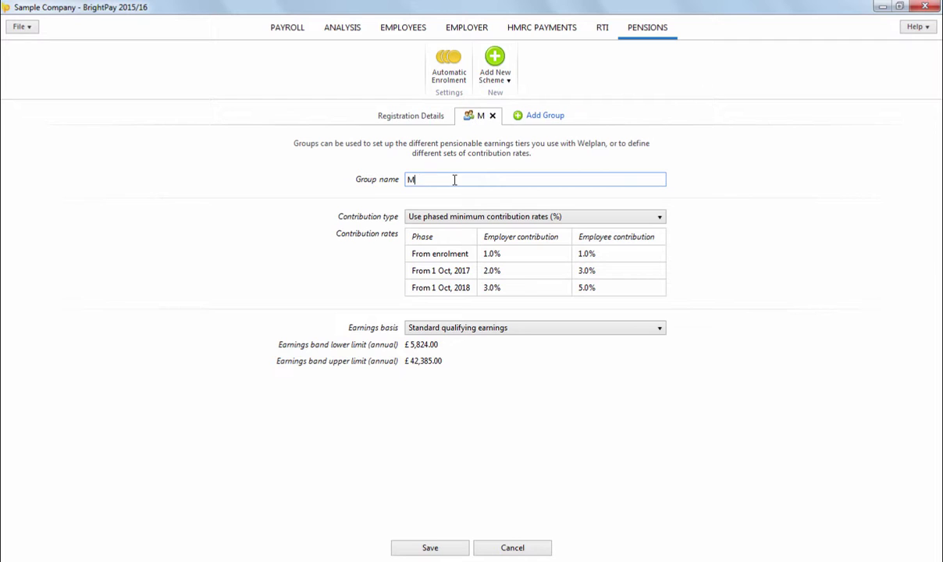
text(onthly)
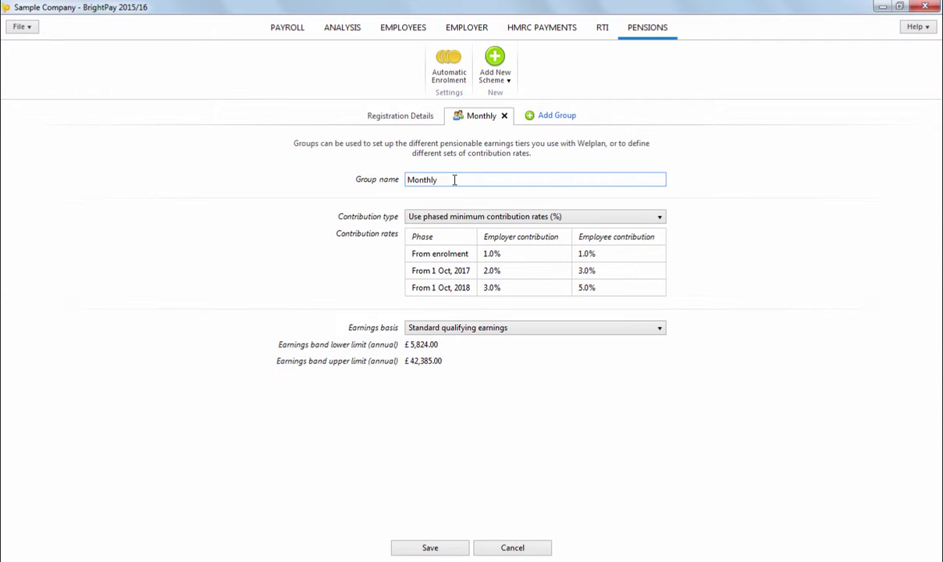
click(485, 216)
click(484, 218)
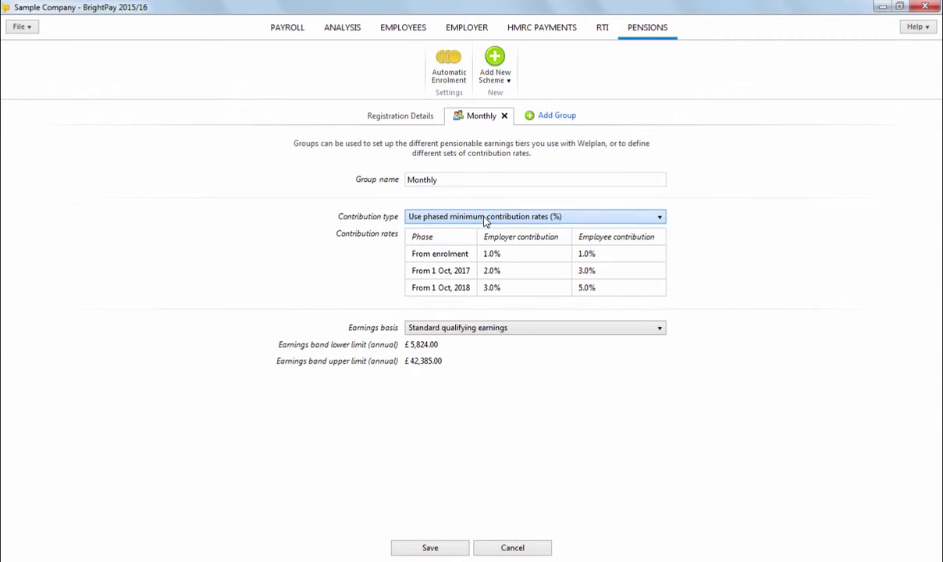
click(474, 328)
click(474, 329)
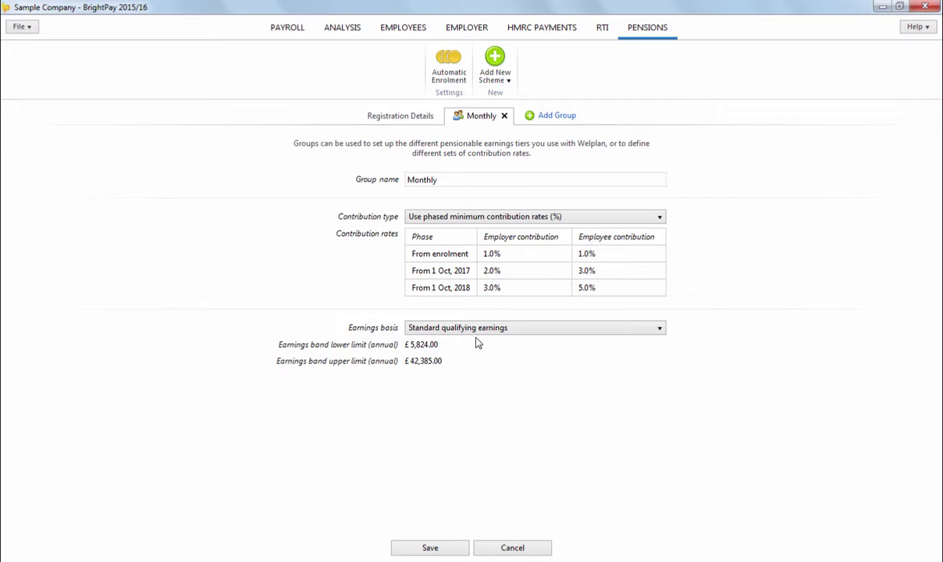
click(428, 548)
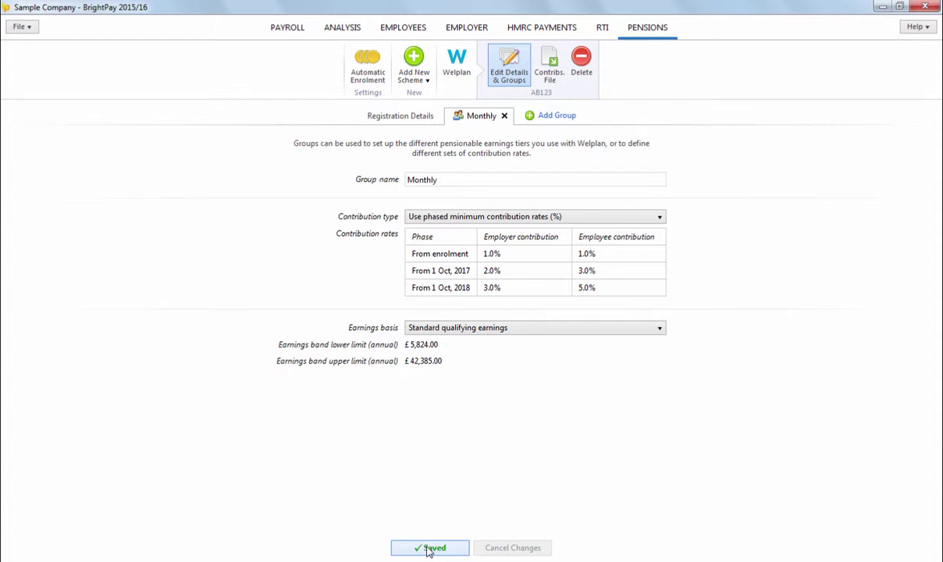
Move payroll to Month 2, review the three payslips, and open the first employee's enrolment options.
click(283, 29)
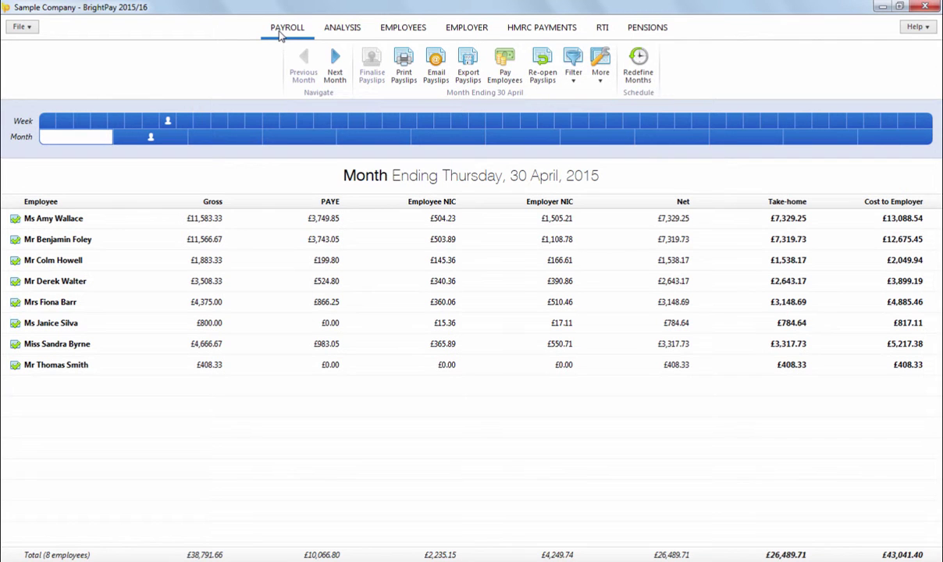
click(150, 135)
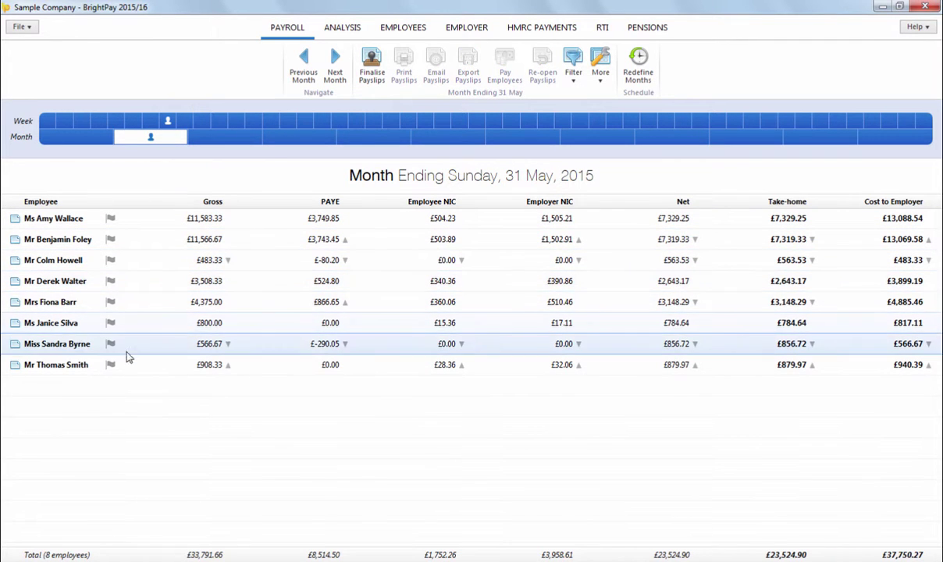
click(108, 219)
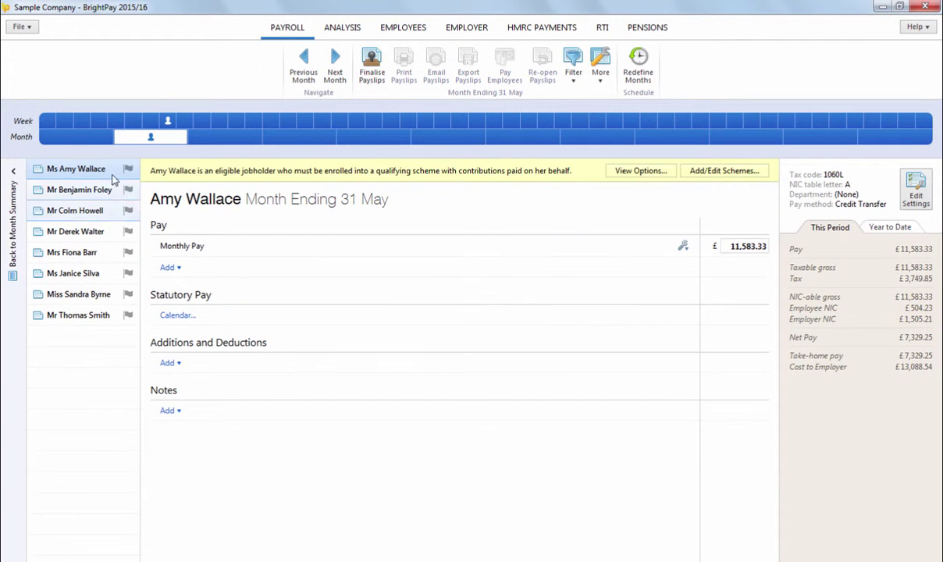
click(110, 192)
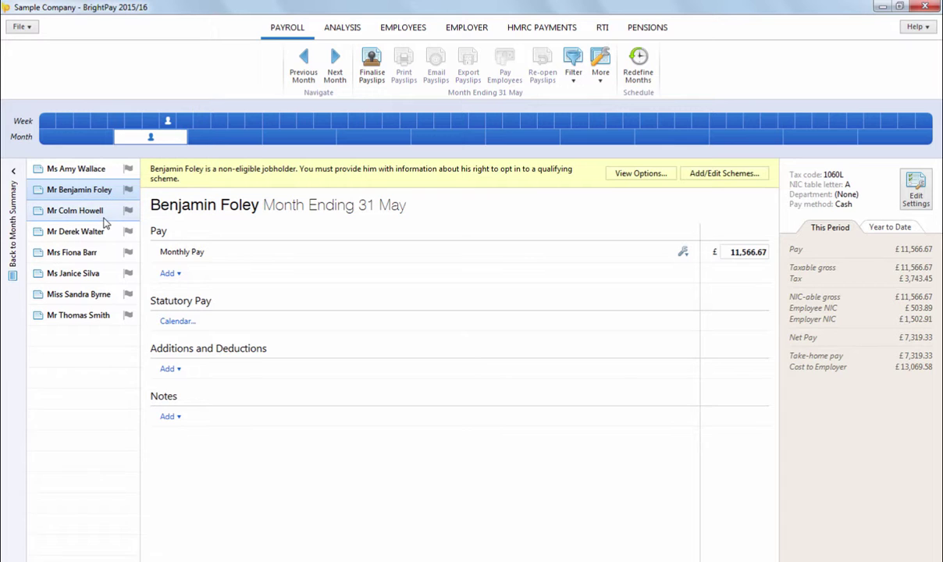
click(106, 218)
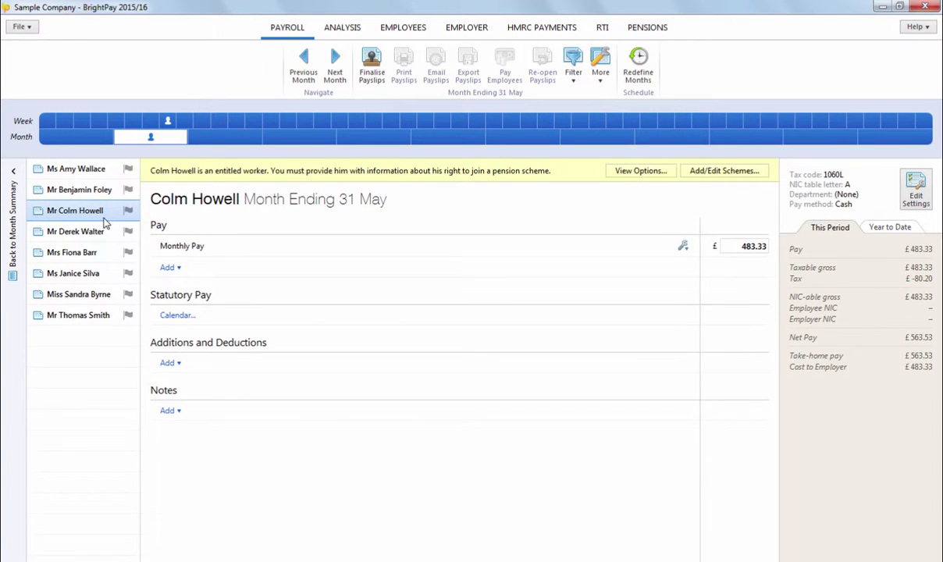
click(99, 176)
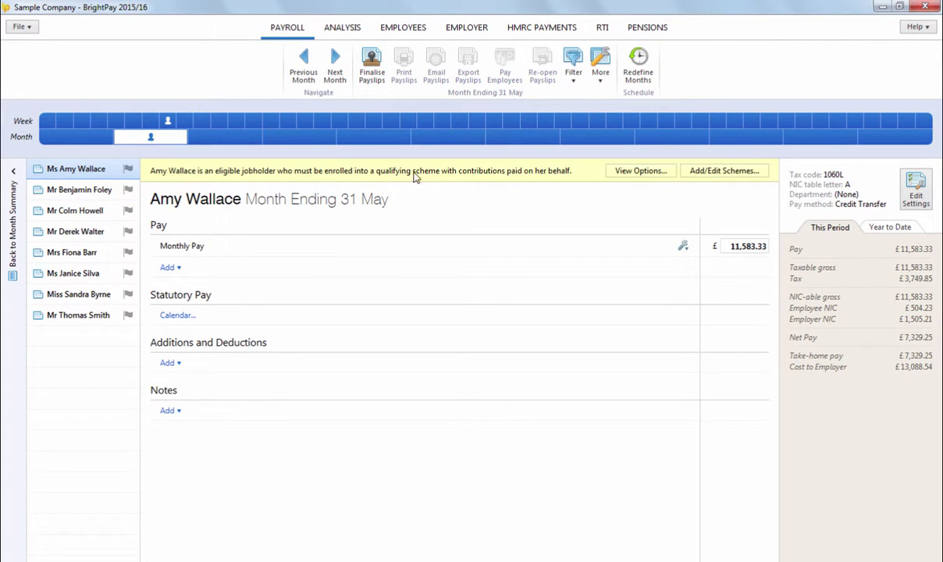
click(639, 172)
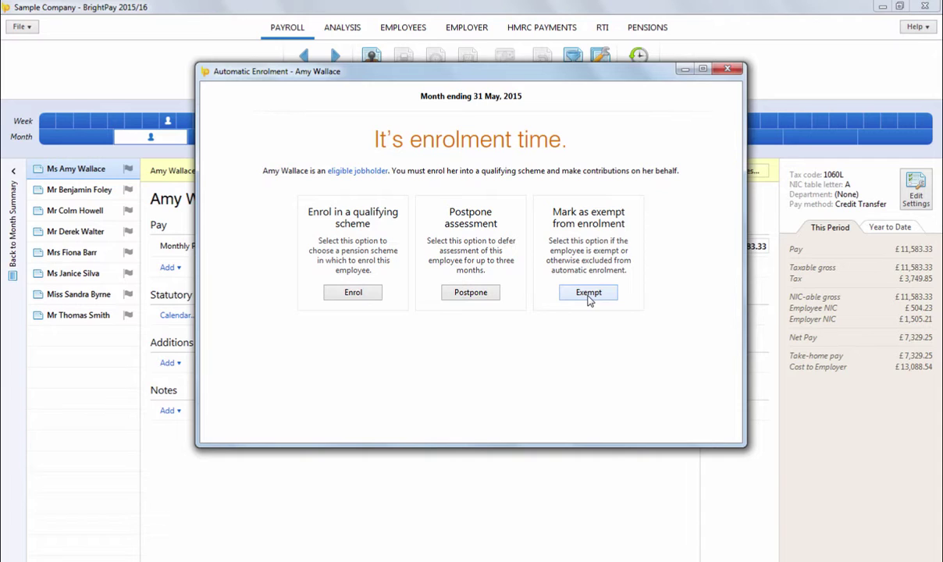
Enrol the first employee in the Welplan Monthly group.
click(367, 297)
click(394, 255)
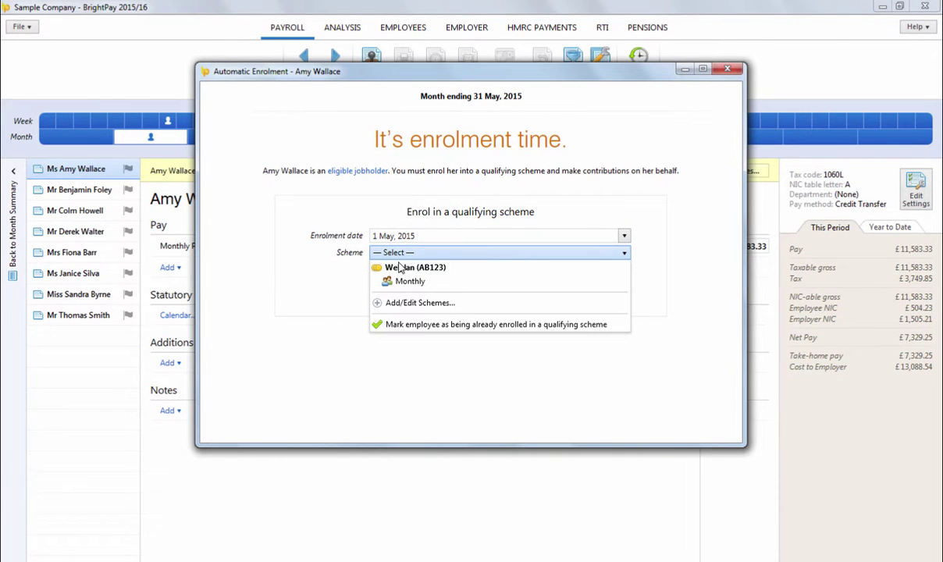
click(402, 283)
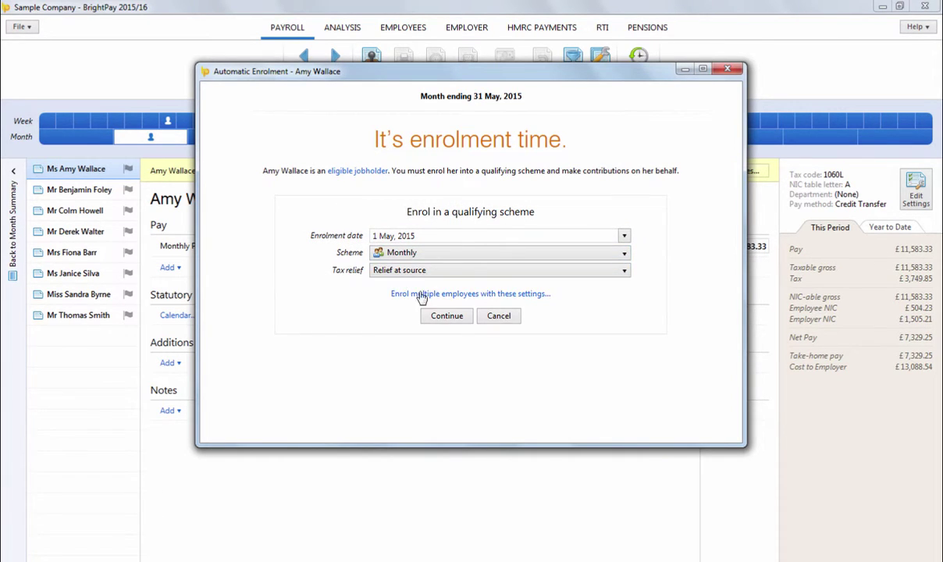
click(446, 317)
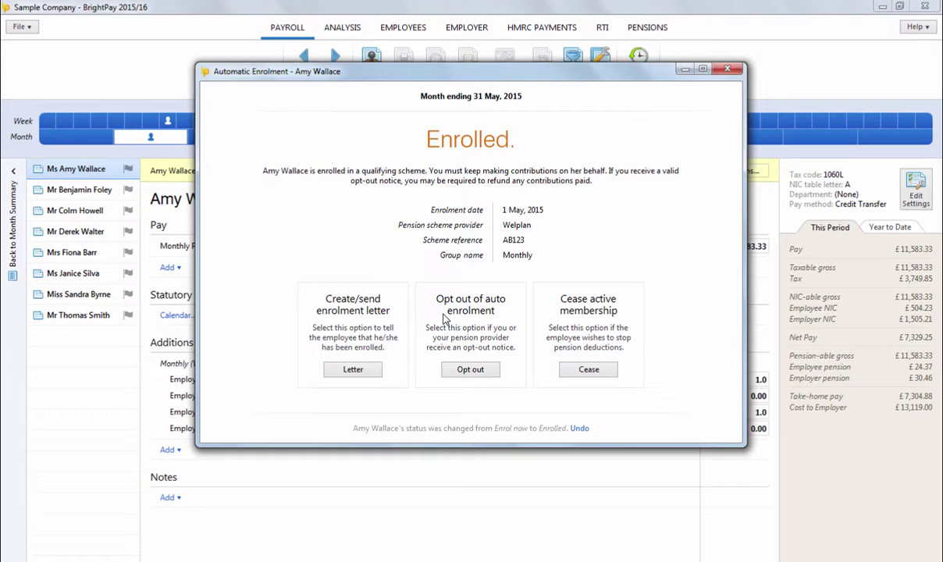
Mark her enrolment letter as done for this employee only and close the window.
click(372, 372)
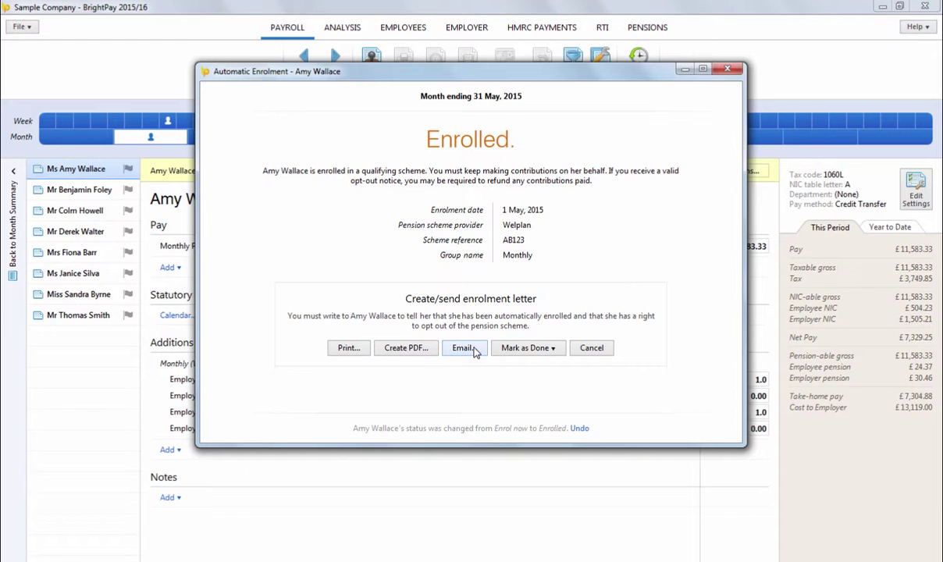
click(517, 349)
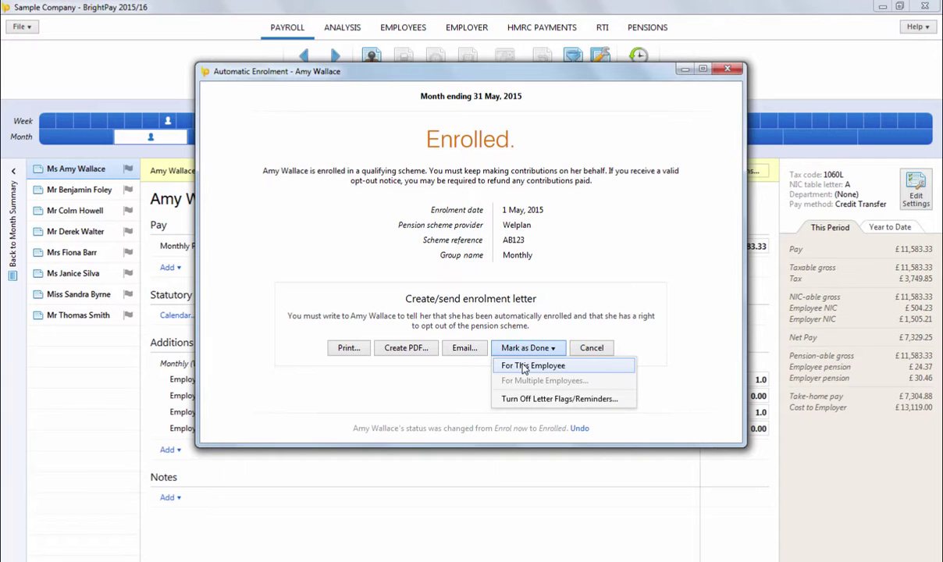
click(526, 367)
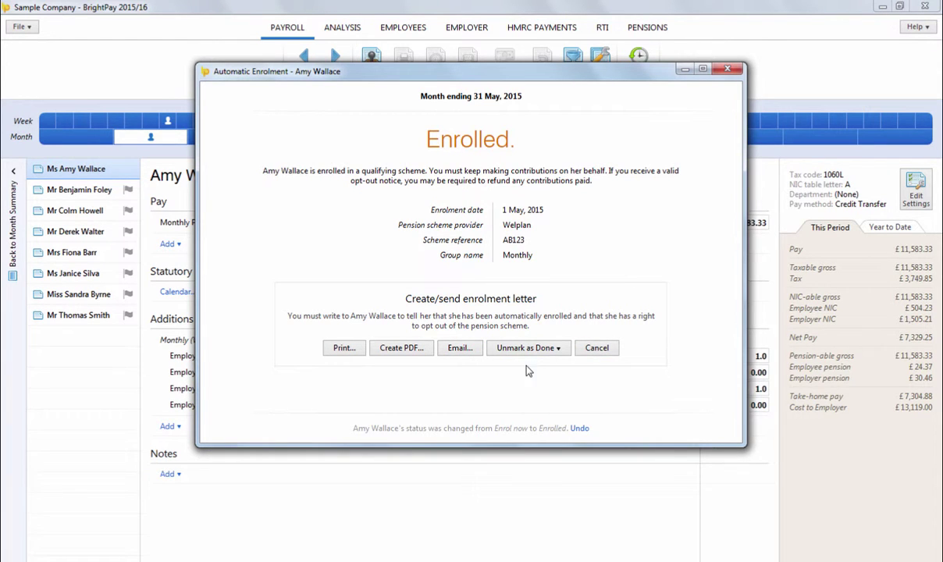
click(727, 71)
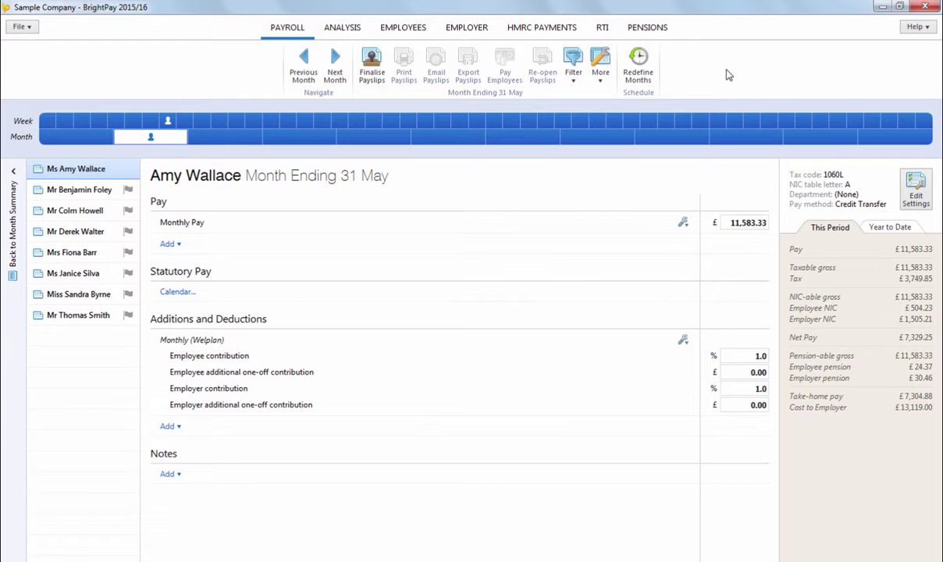
Review the second and third employees' enrolment options, closing each without changes.
click(102, 190)
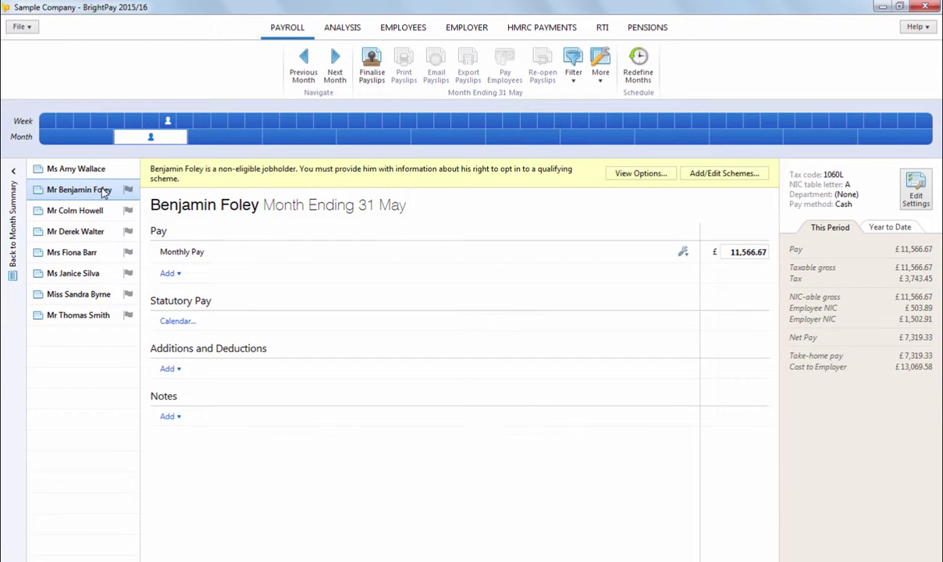
click(638, 174)
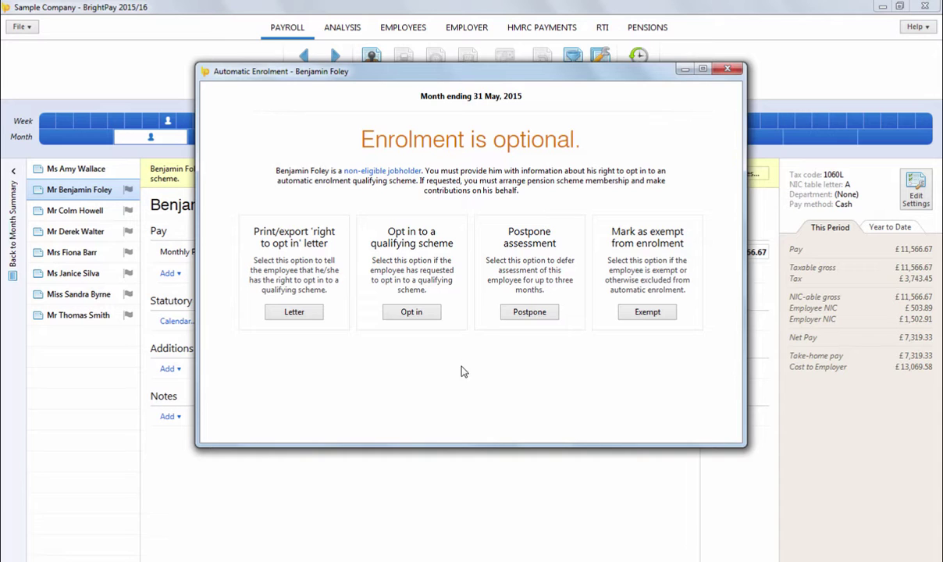
click(727, 69)
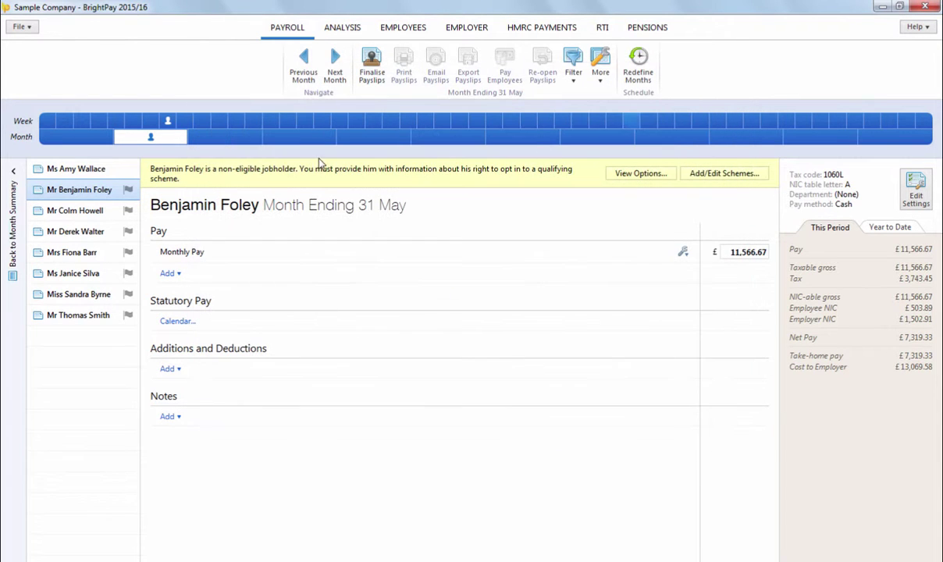
click(83, 214)
click(617, 169)
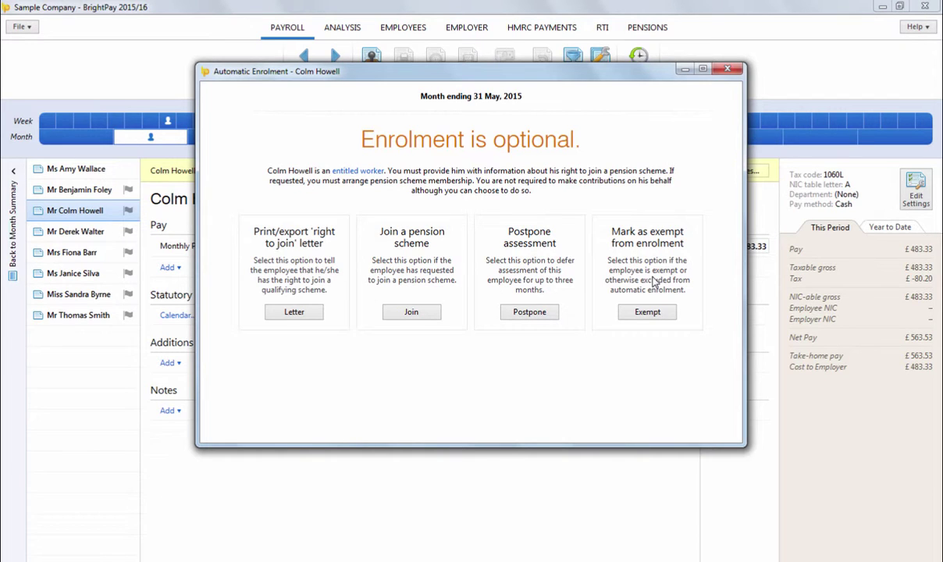
click(727, 70)
Enrol the fourth employee and two other eligible jobholders together in Welplan Monthly.
click(90, 234)
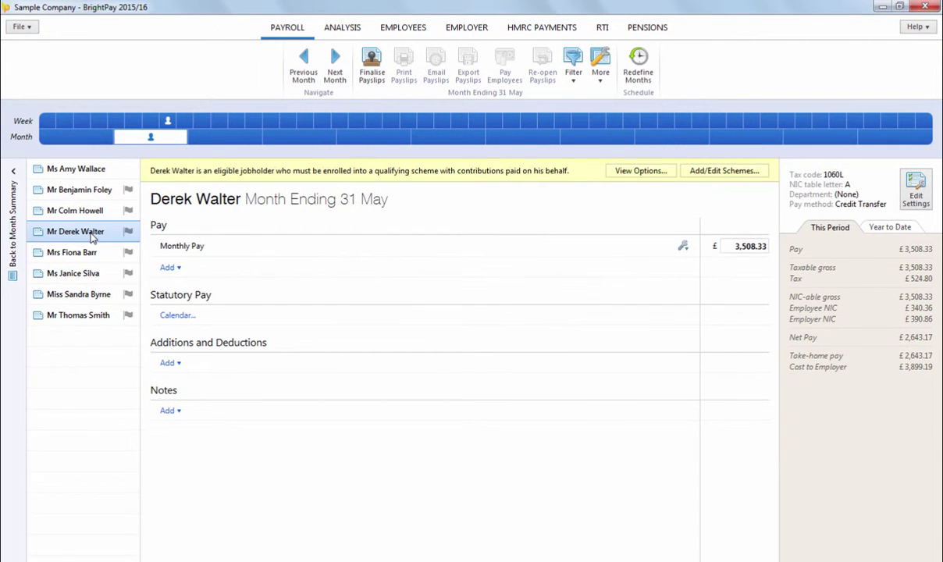
click(641, 172)
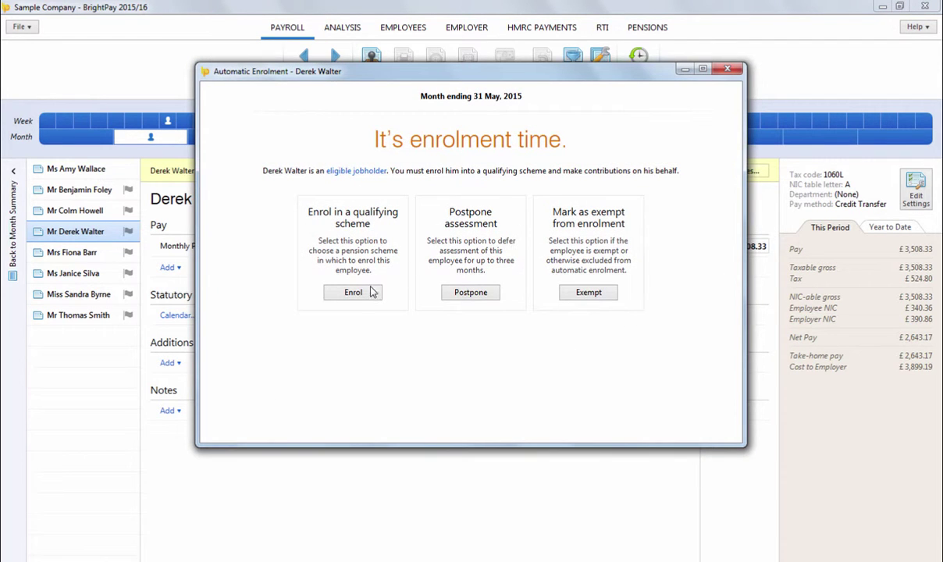
click(364, 295)
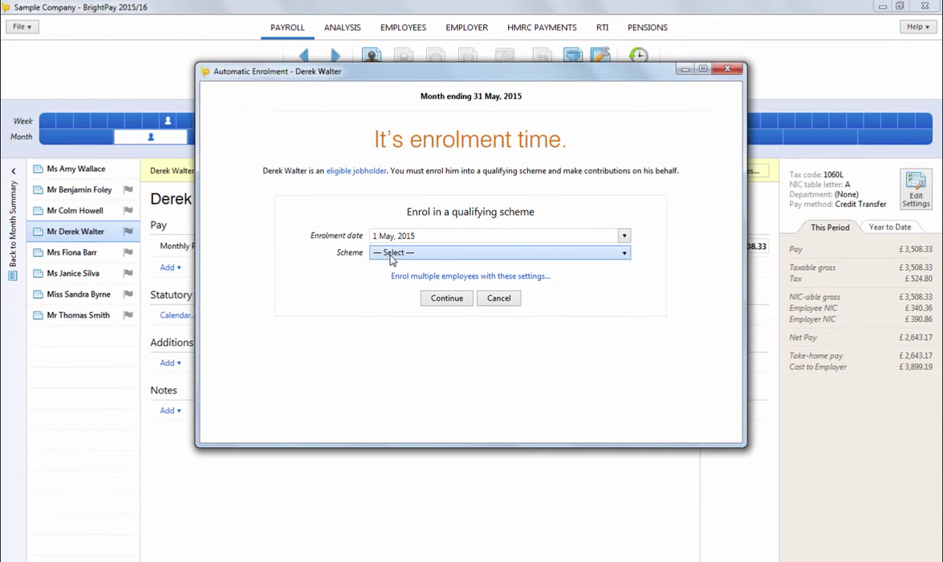
click(391, 253)
click(399, 283)
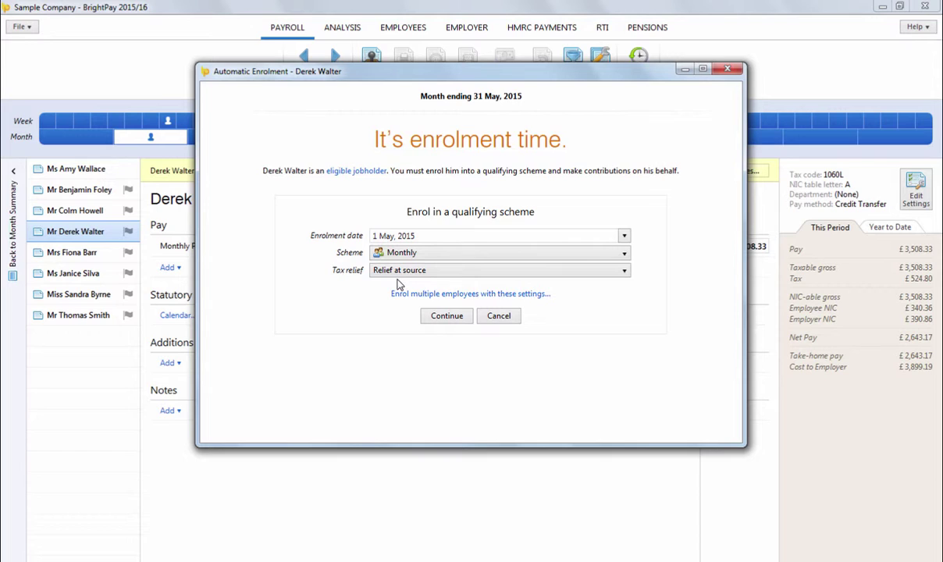
click(464, 298)
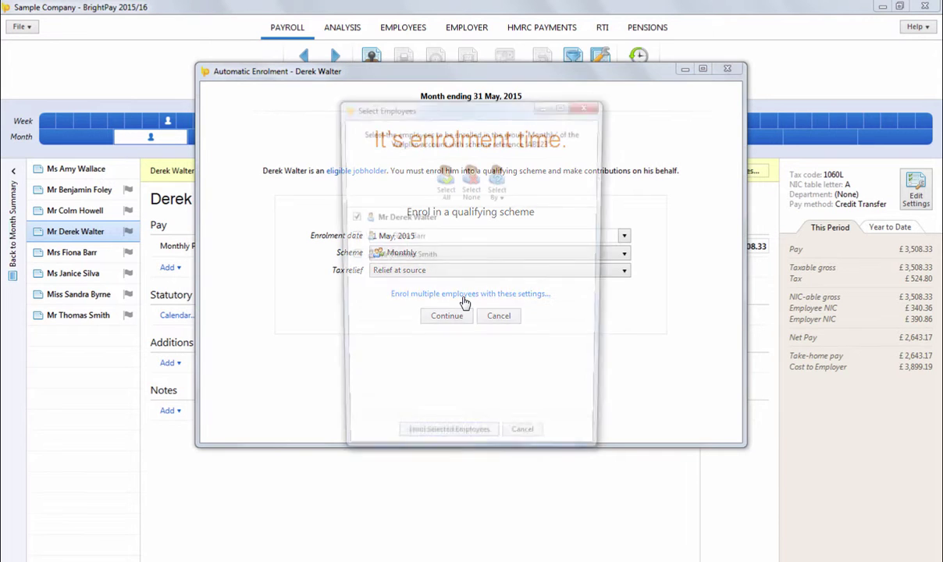
click(391, 237)
click(397, 258)
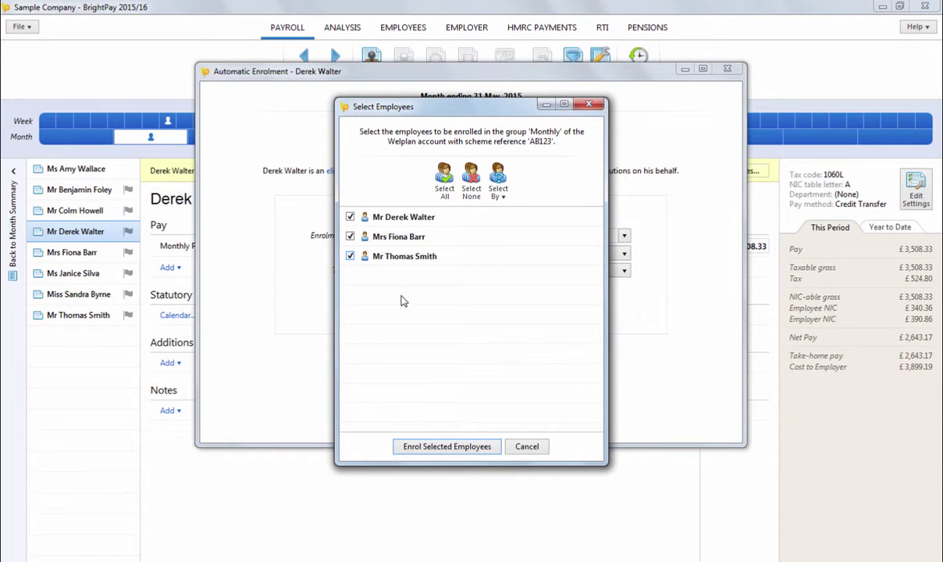
click(453, 447)
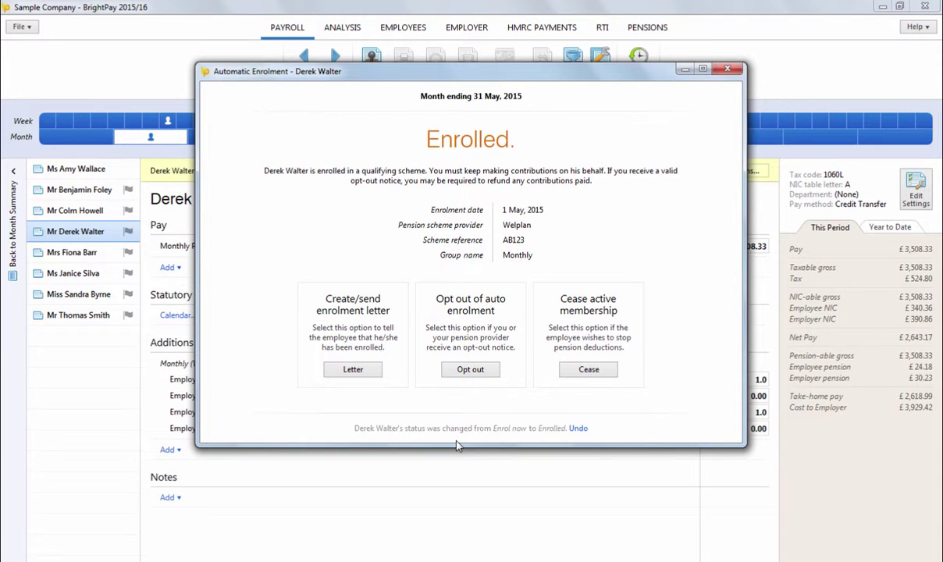
Mark the enrolment letters as done for all three employees and close the window.
click(356, 370)
click(467, 345)
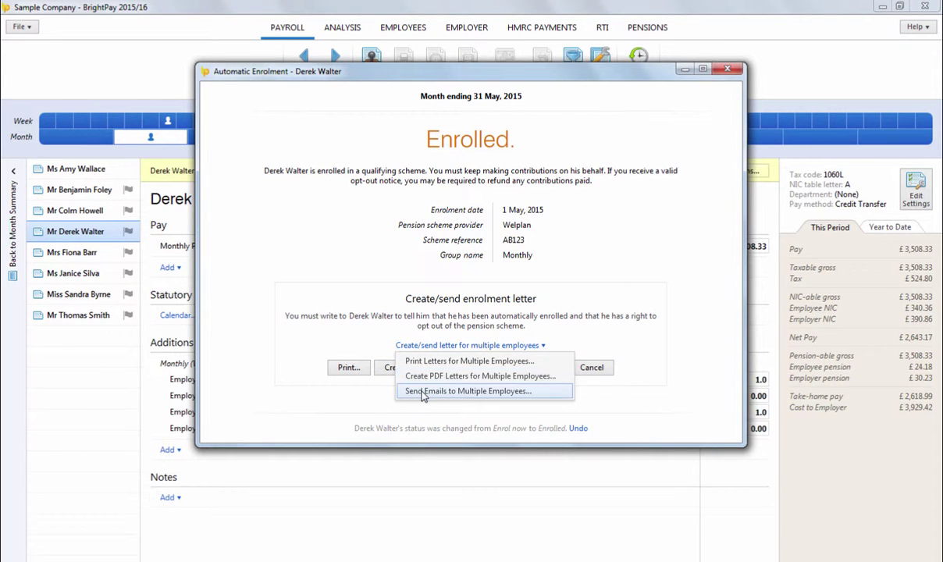
click(432, 412)
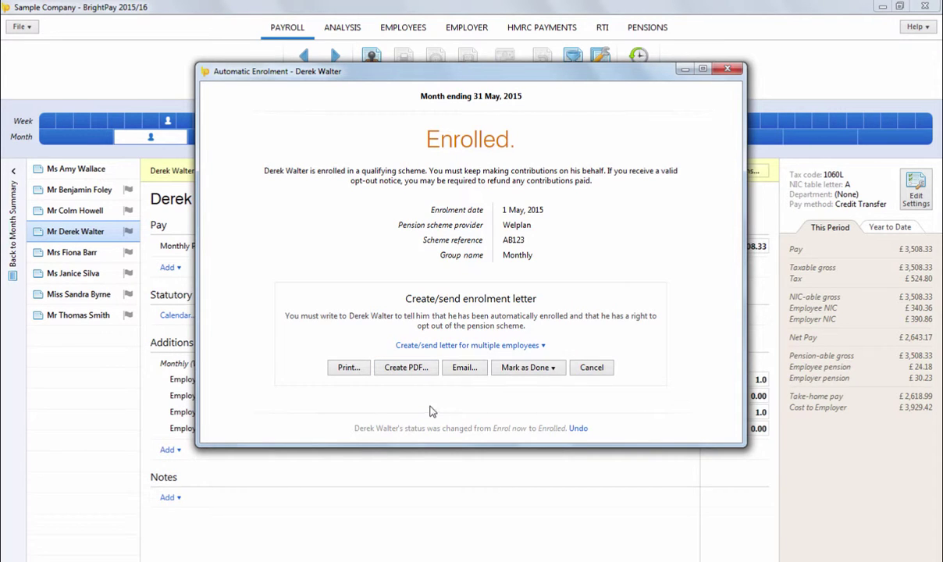
click(530, 368)
click(541, 460)
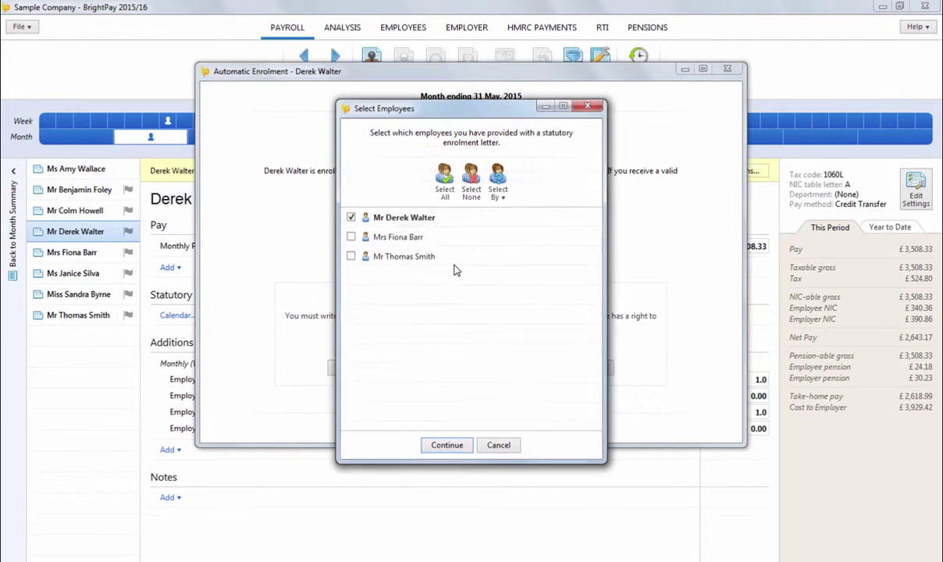
click(407, 238)
click(398, 256)
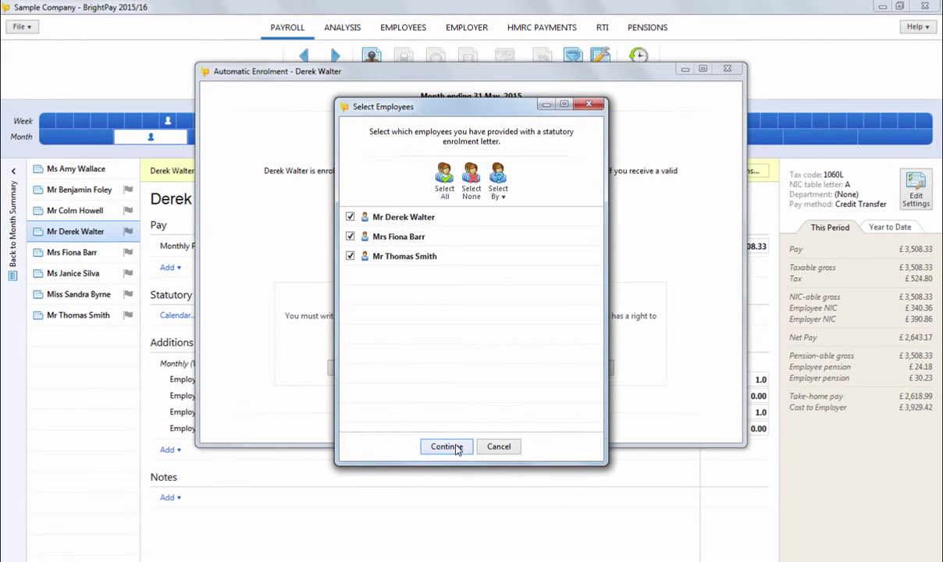
click(447, 446)
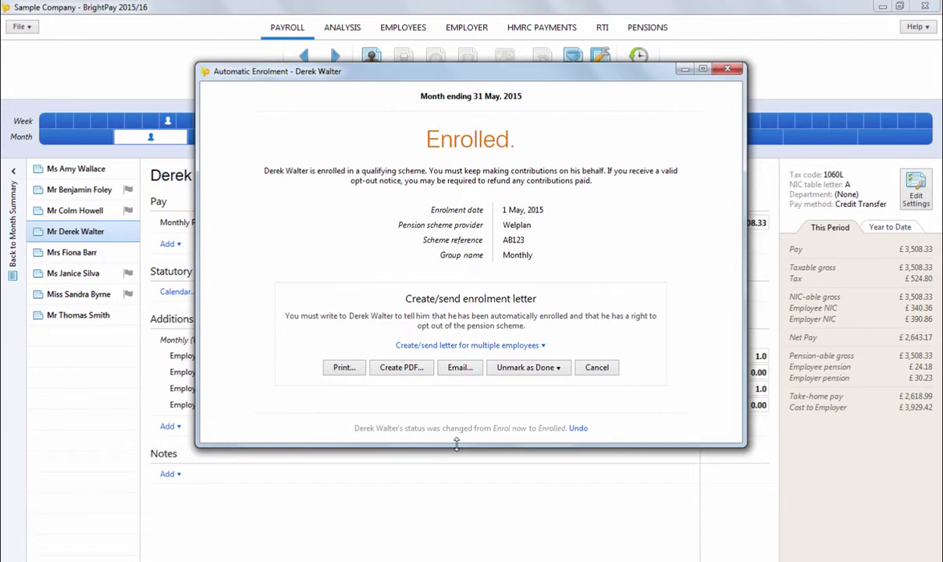
click(728, 72)
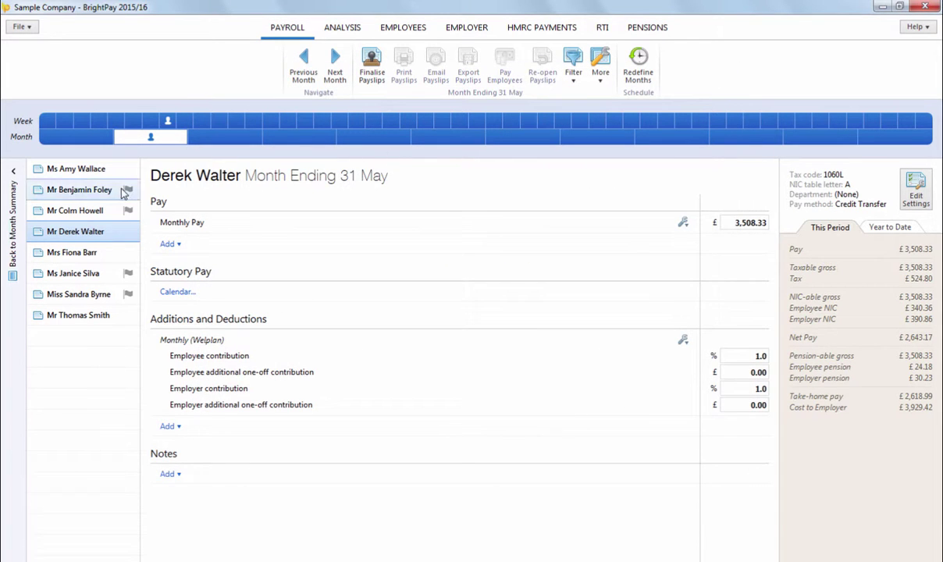
Postpone the non-eligible jobholder's assessment with a deferral date of 1 June 2015.
click(117, 190)
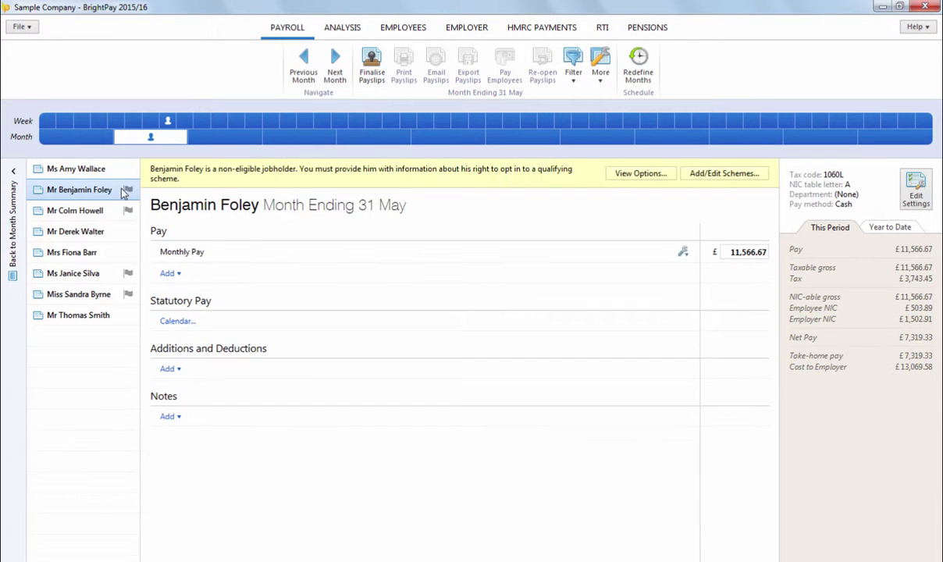
click(625, 179)
click(539, 314)
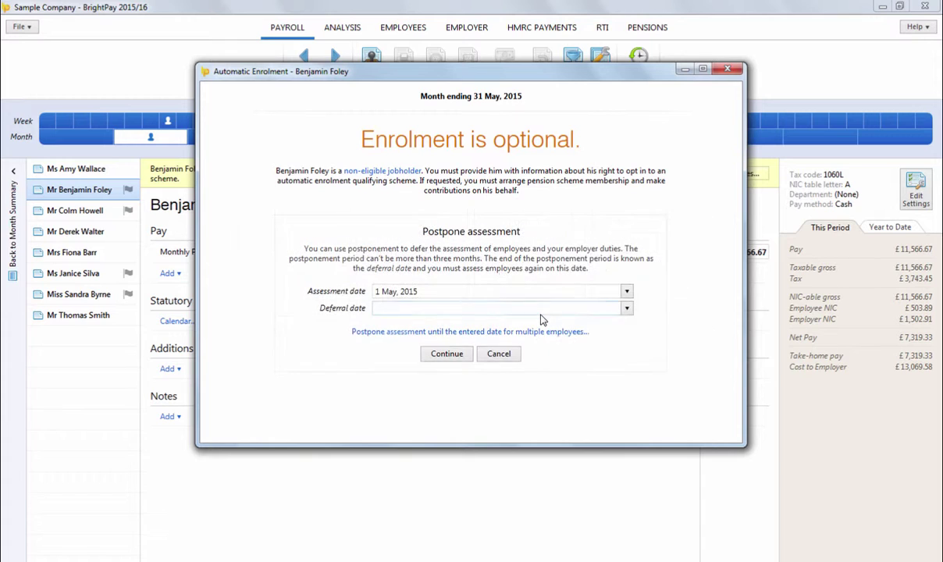
click(627, 309)
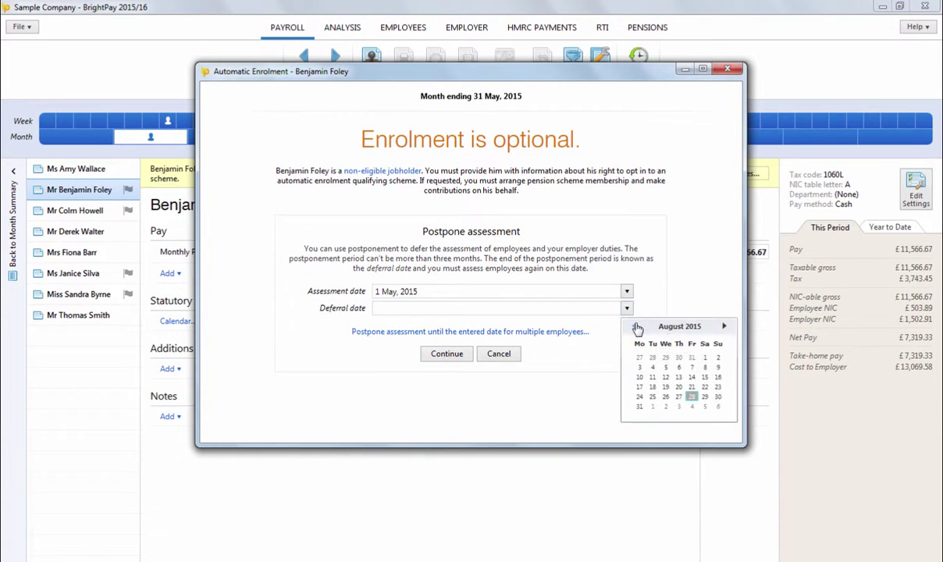
click(637, 327)
click(637, 327)
click(639, 368)
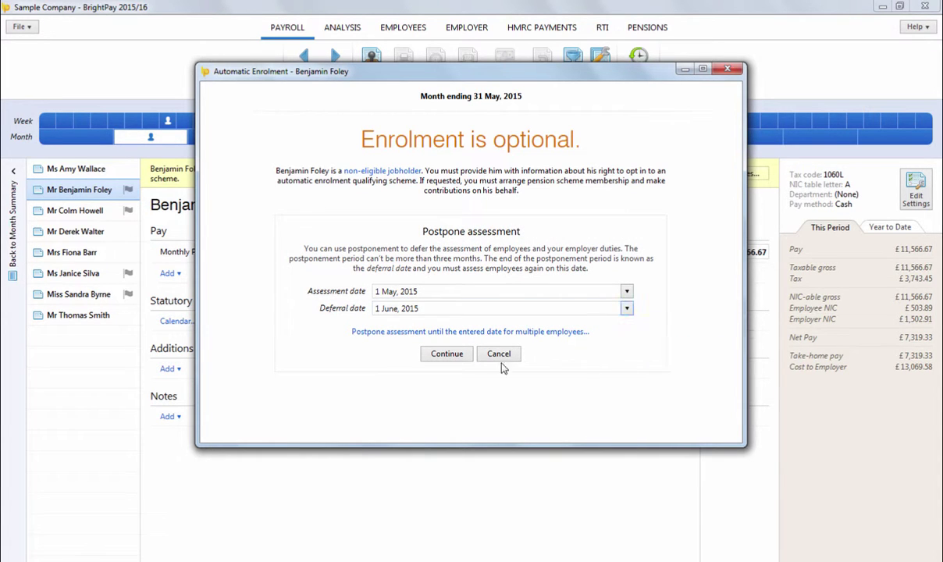
click(447, 354)
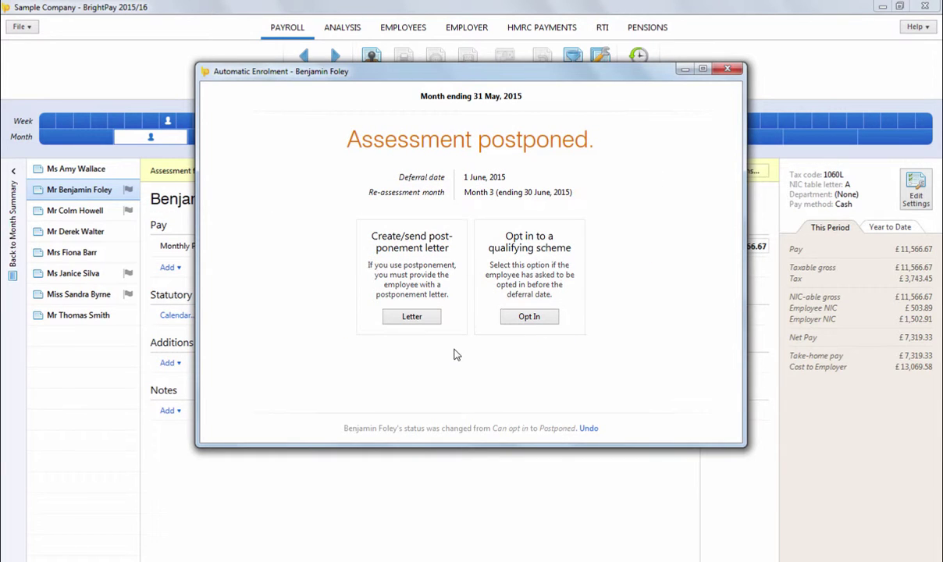
Mark his postponement letter as done and close the window.
click(427, 320)
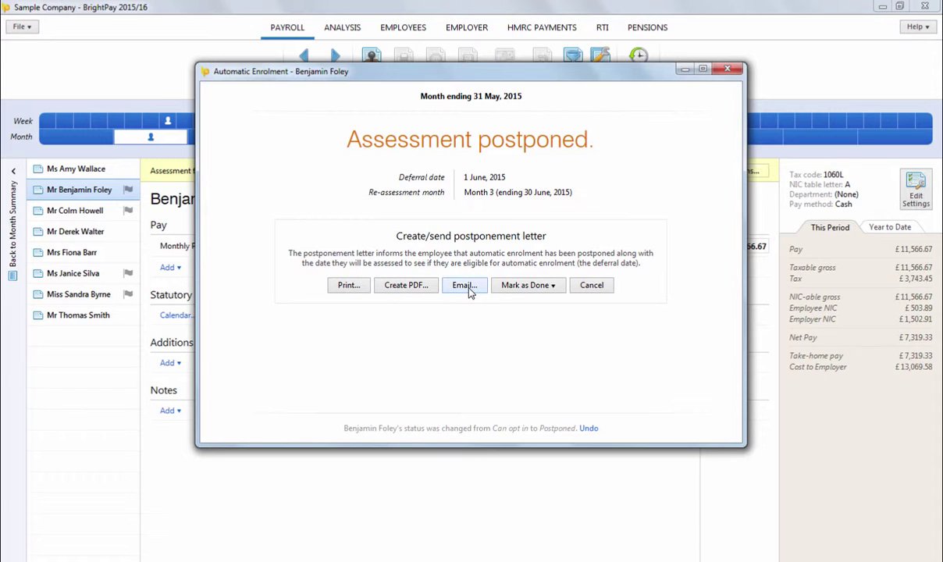
click(525, 289)
click(527, 310)
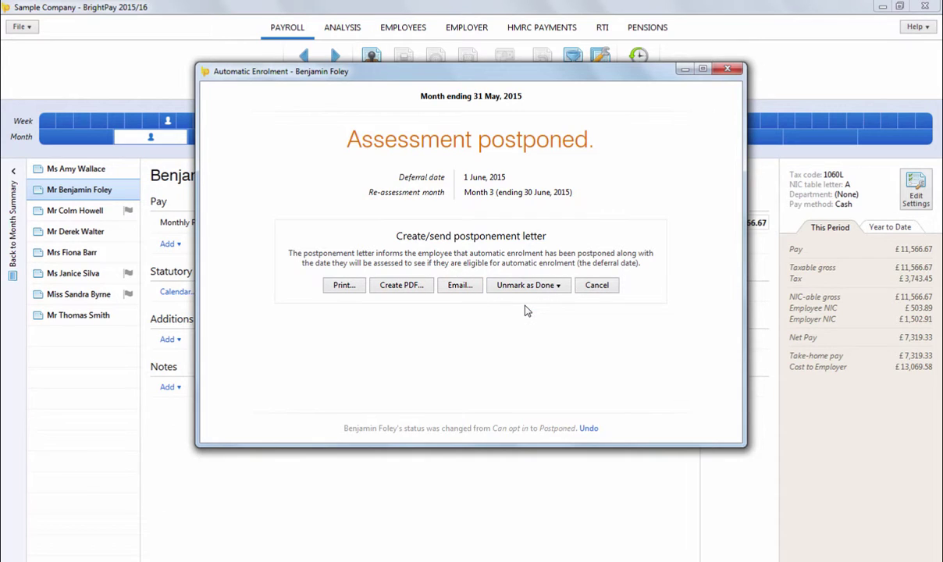
click(728, 70)
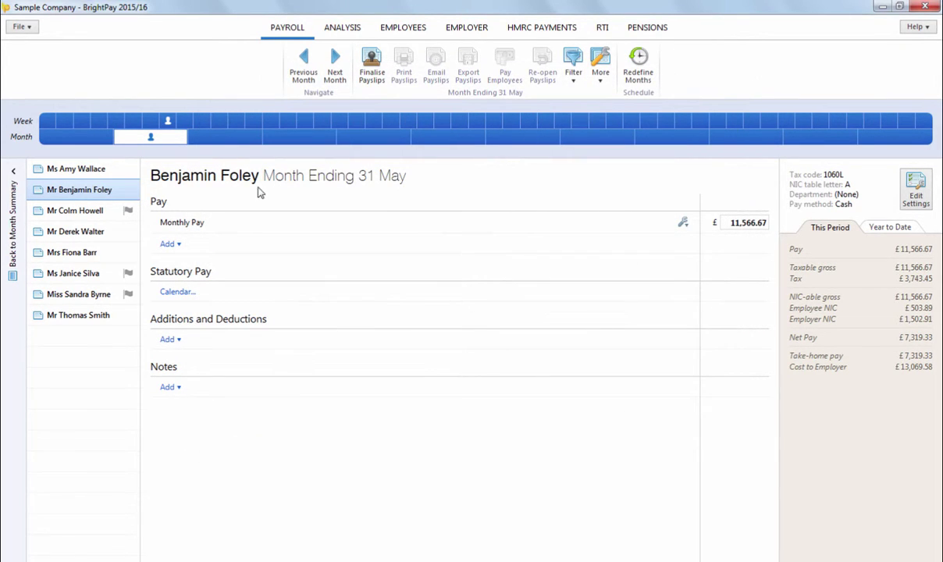
Postpone the entitled worker and two other employees to a deferral date of 1 August 2015.
click(92, 207)
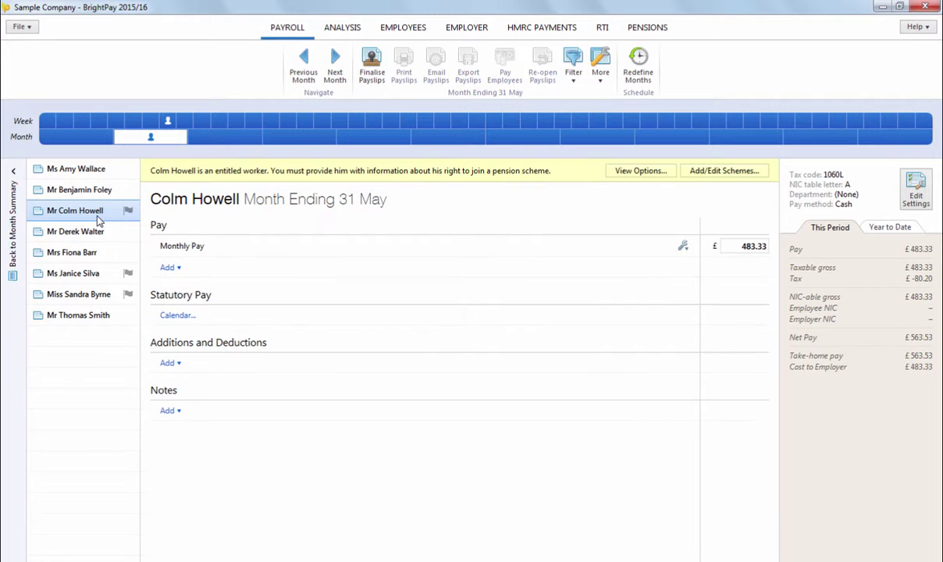
click(639, 177)
click(528, 314)
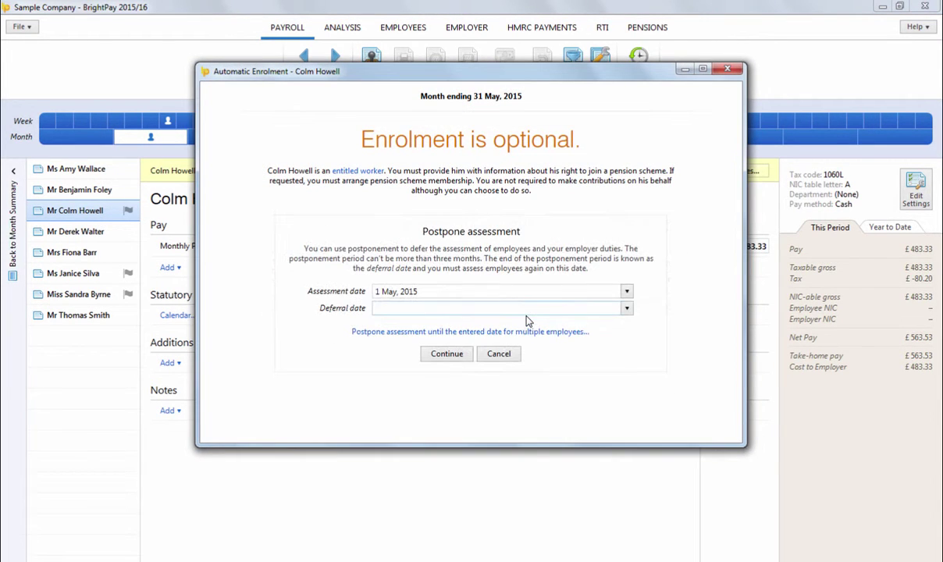
click(626, 309)
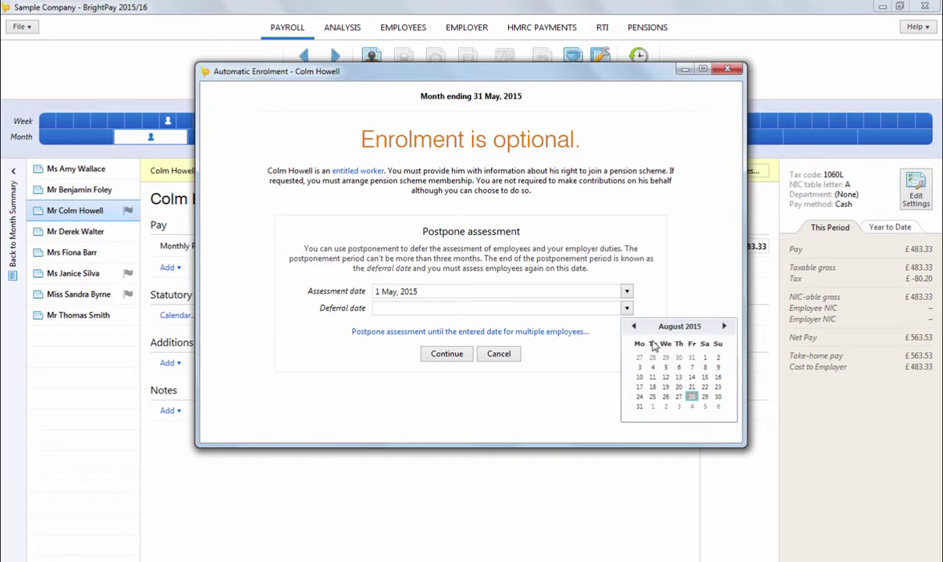
click(705, 357)
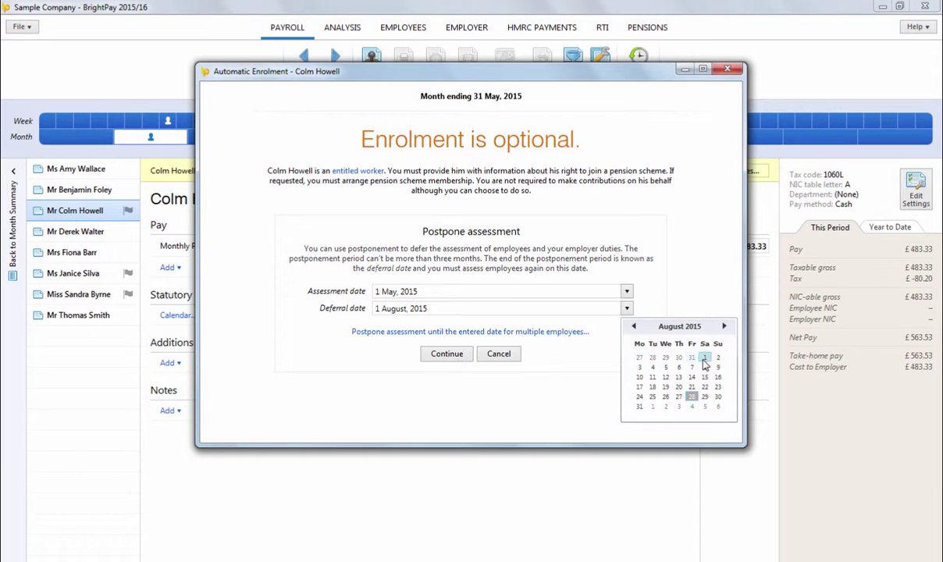
click(549, 332)
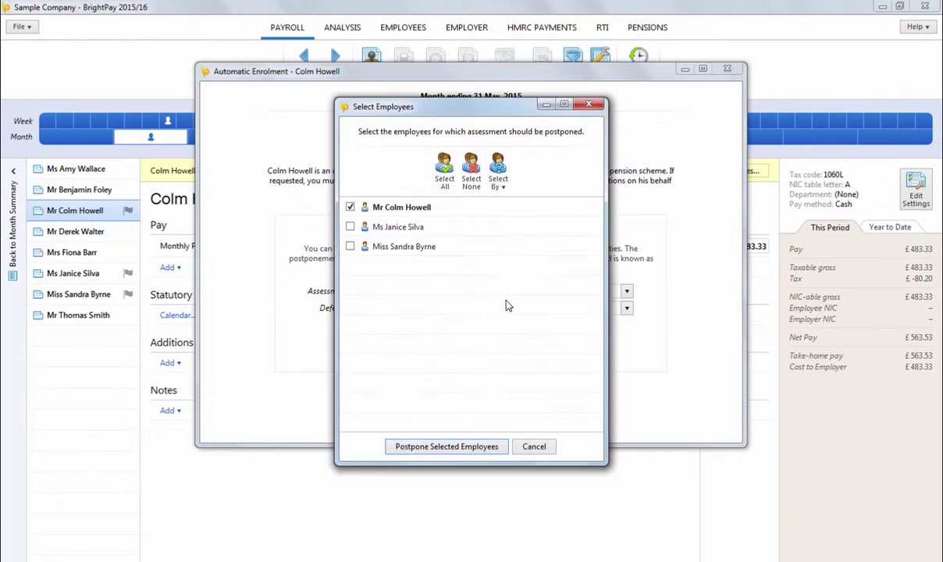
click(400, 227)
click(407, 246)
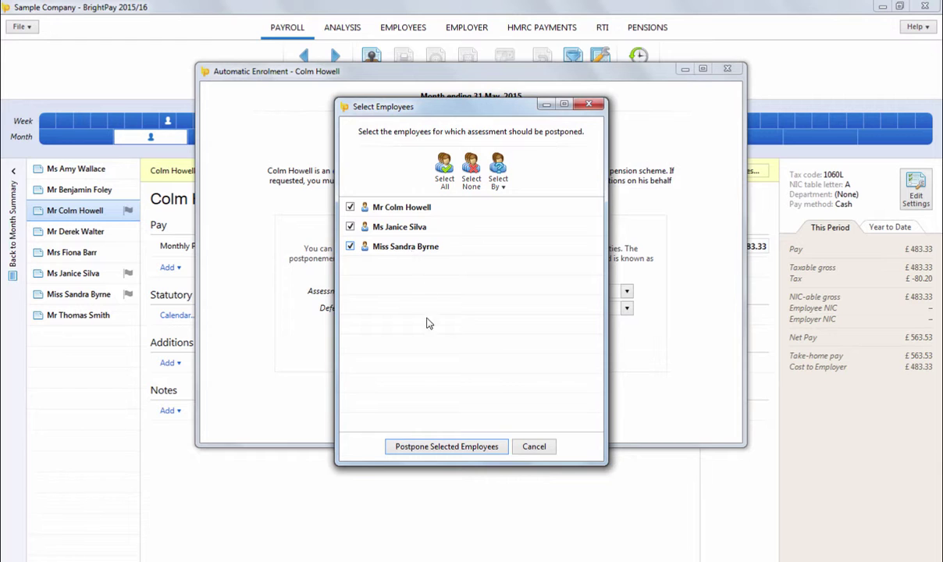
click(458, 446)
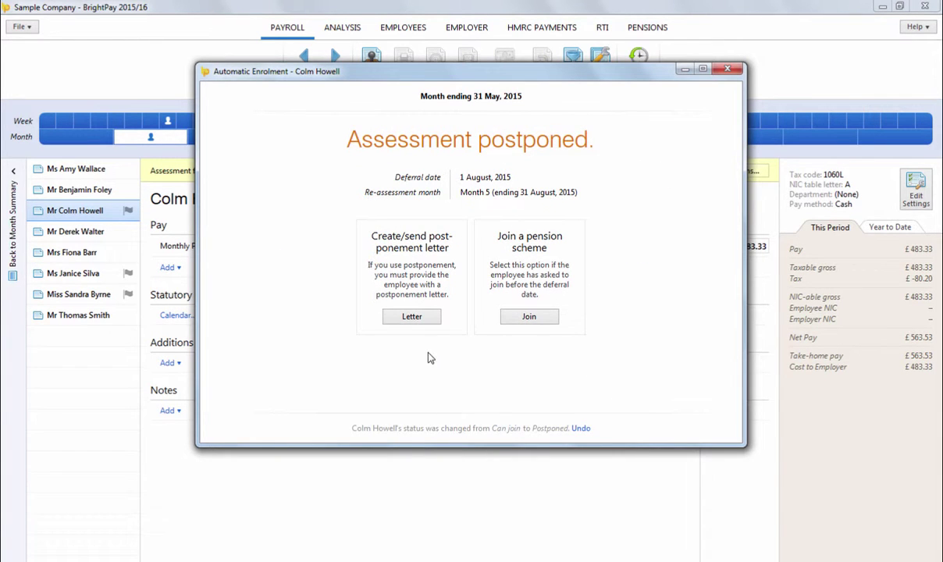
Mark the postponement letters done for all three postponed employees and close the window.
click(426, 324)
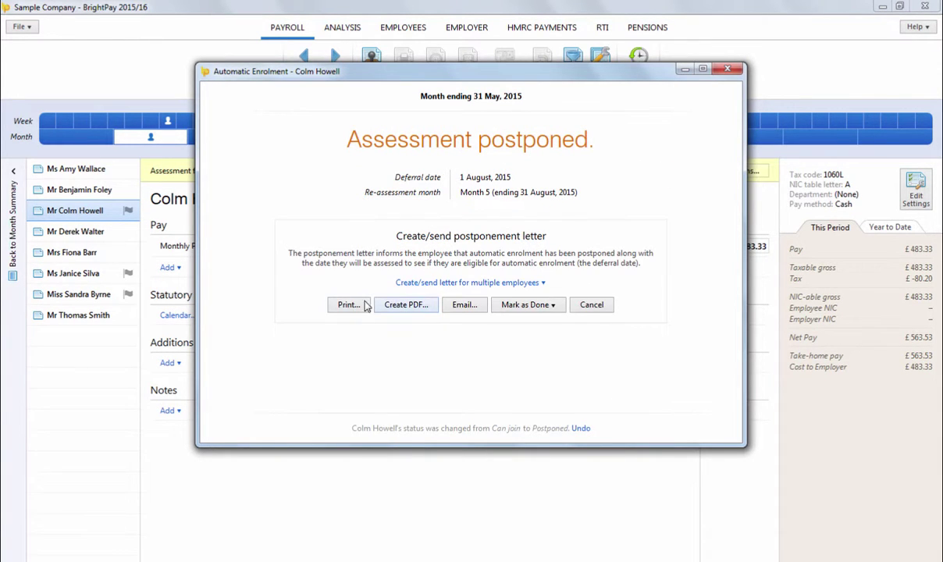
click(504, 306)
click(514, 336)
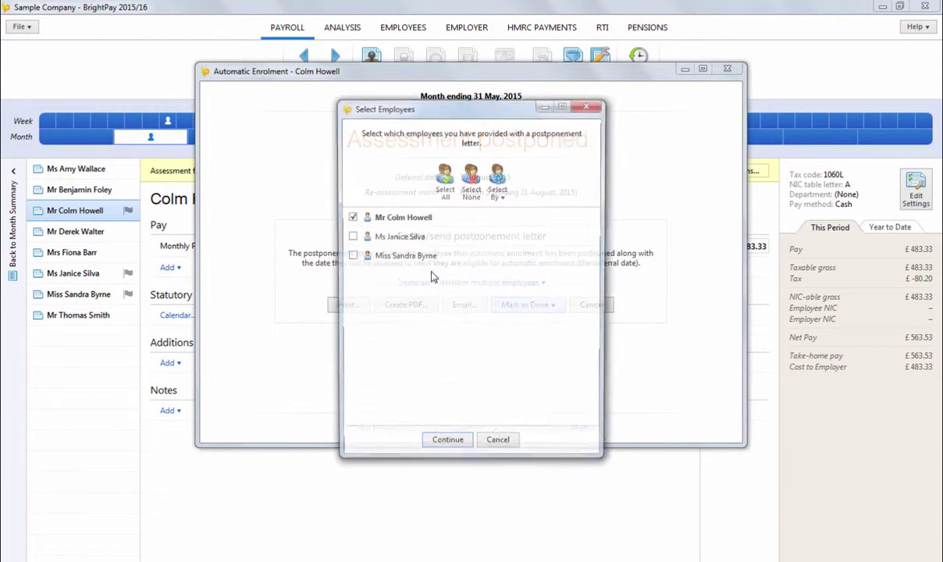
click(397, 239)
click(394, 256)
click(455, 447)
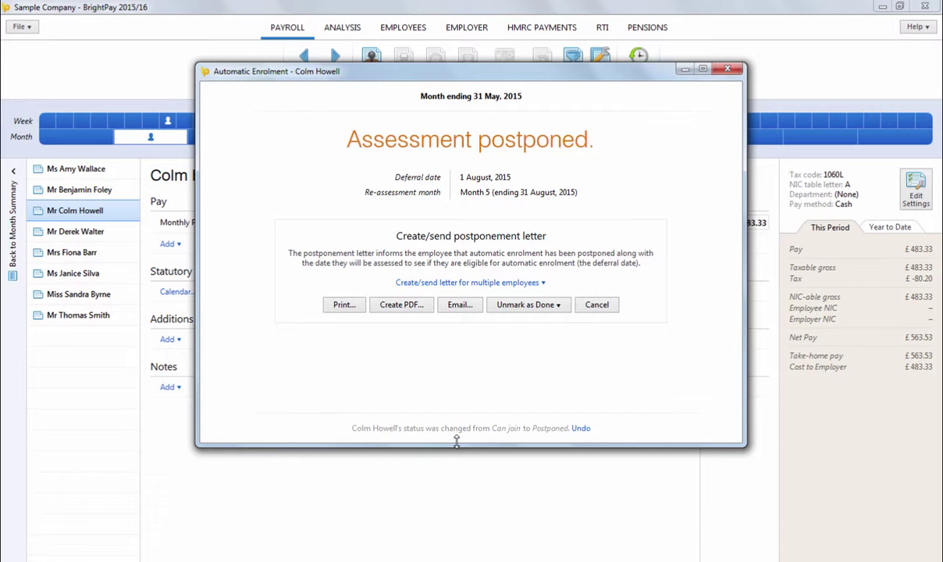
click(728, 70)
Finalise the May payslips and return to the Welplan pension scheme settings.
click(103, 176)
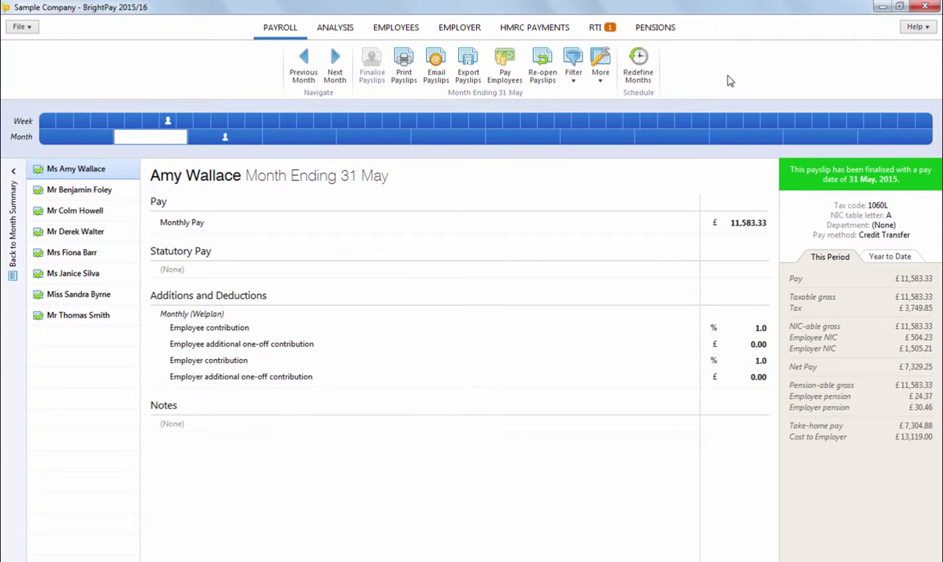
click(662, 37)
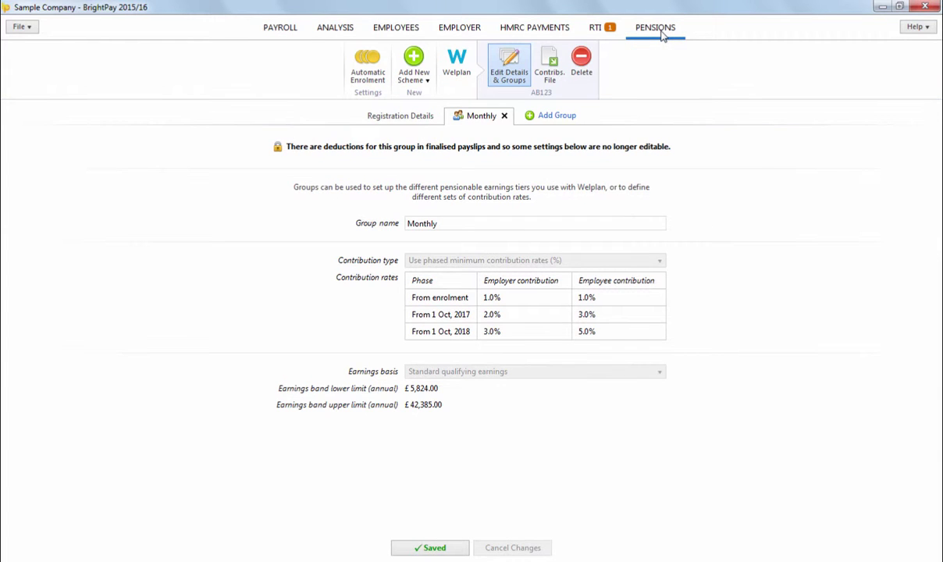
Export the Month 2 Welplan contributions CSV for all four employees as AB123-Month-2.
click(550, 75)
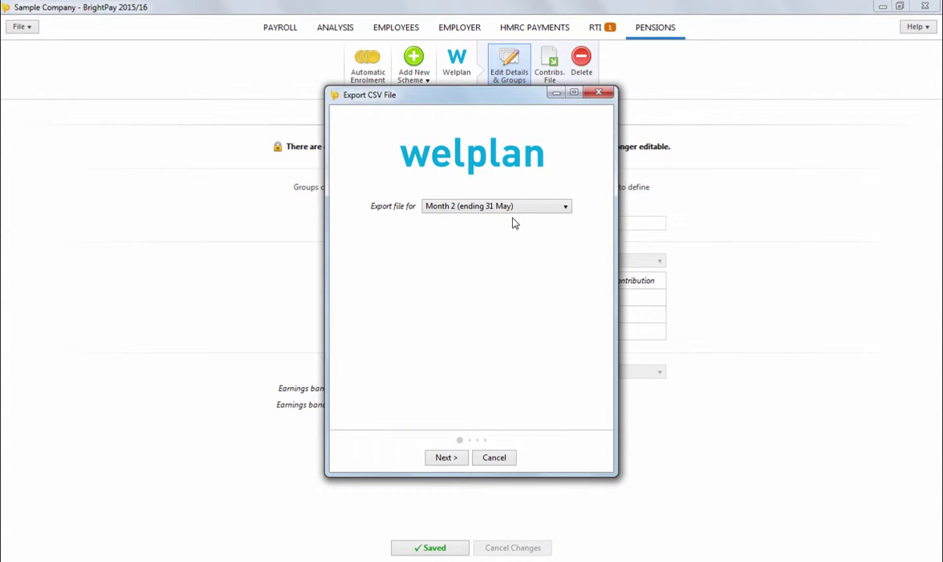
click(448, 461)
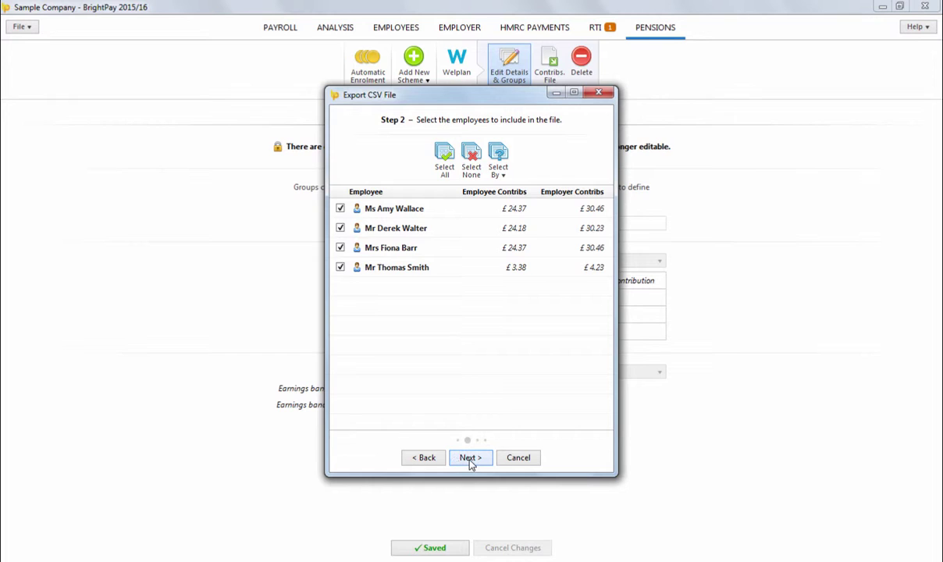
click(471, 461)
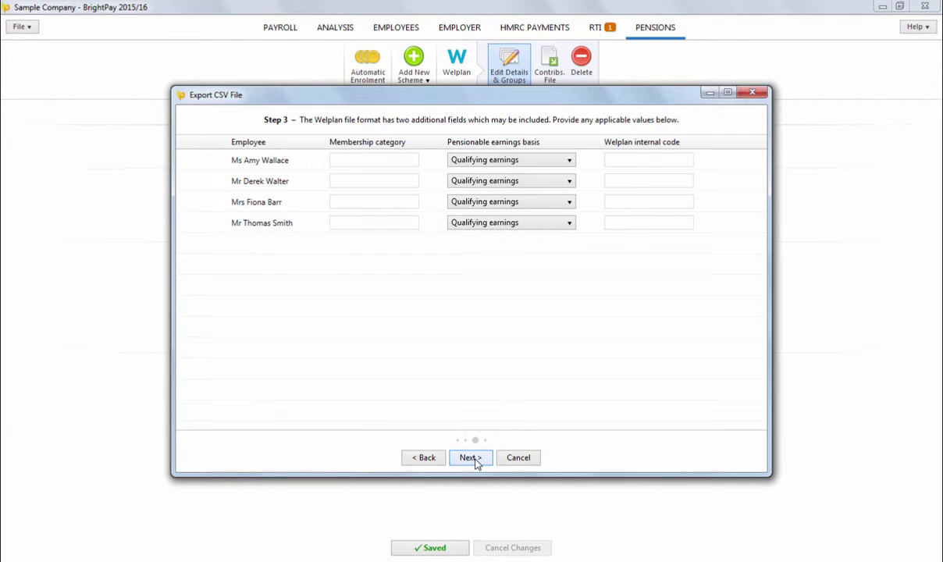
click(471, 459)
click(472, 458)
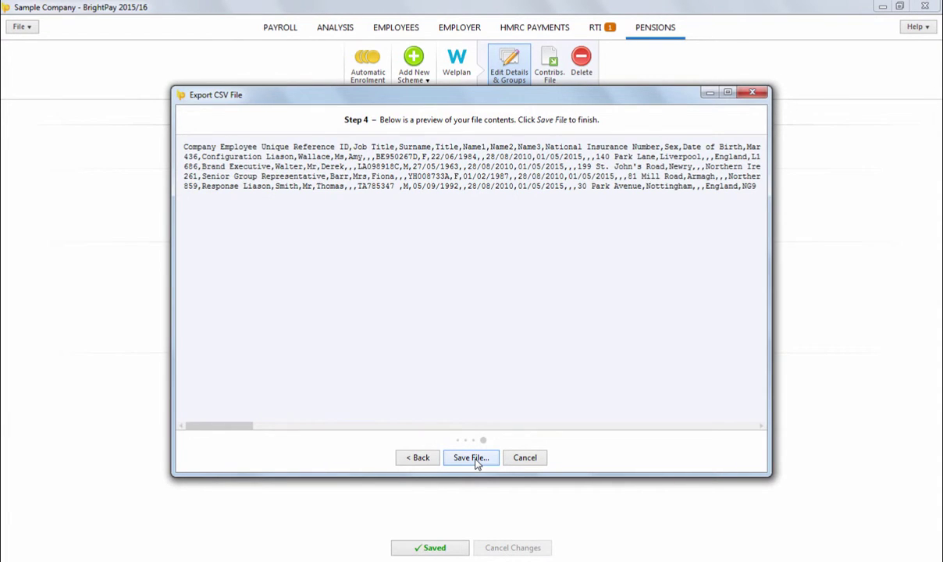
click(543, 368)
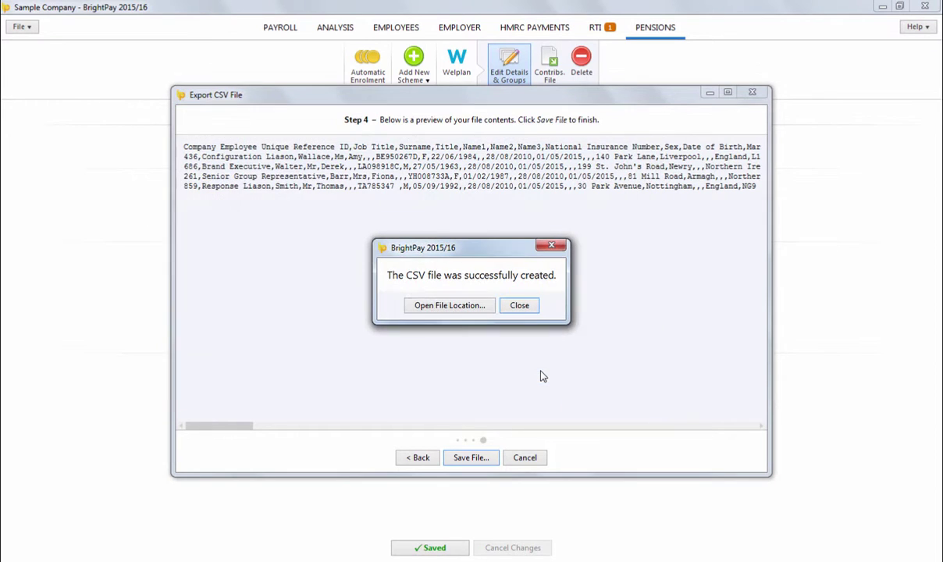
click(520, 305)
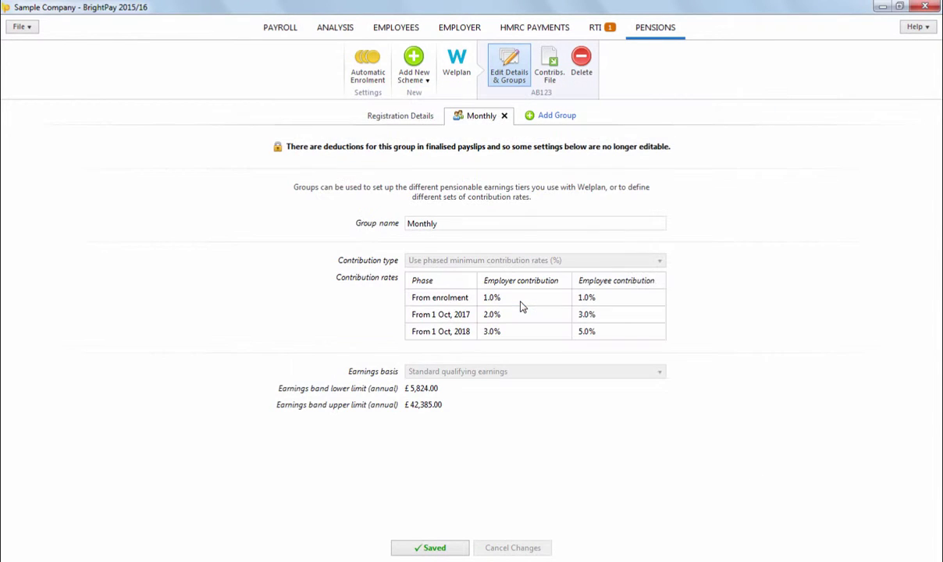
Opt the first employee out of auto enrolment with a contribution refund, entering the opt-out reference.
click(396, 29)
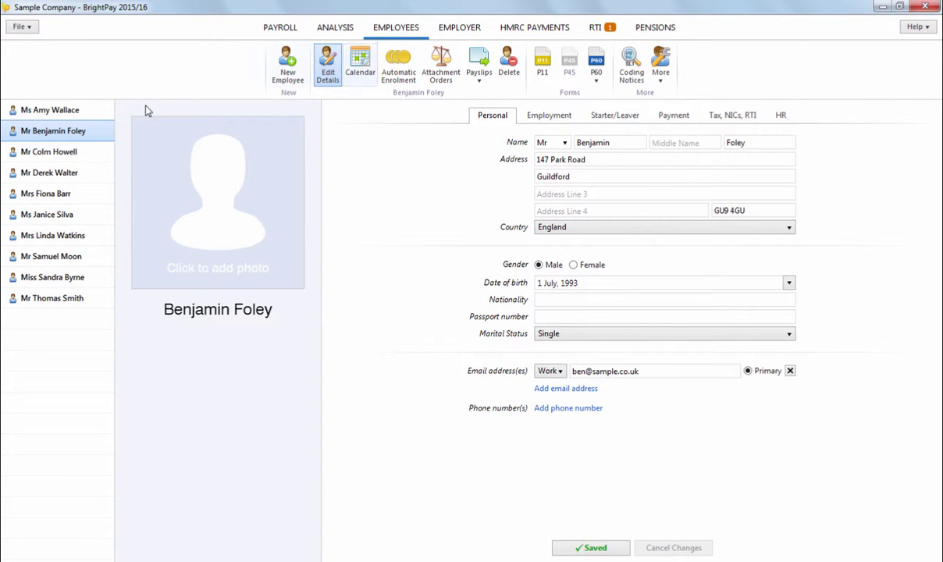
click(82, 113)
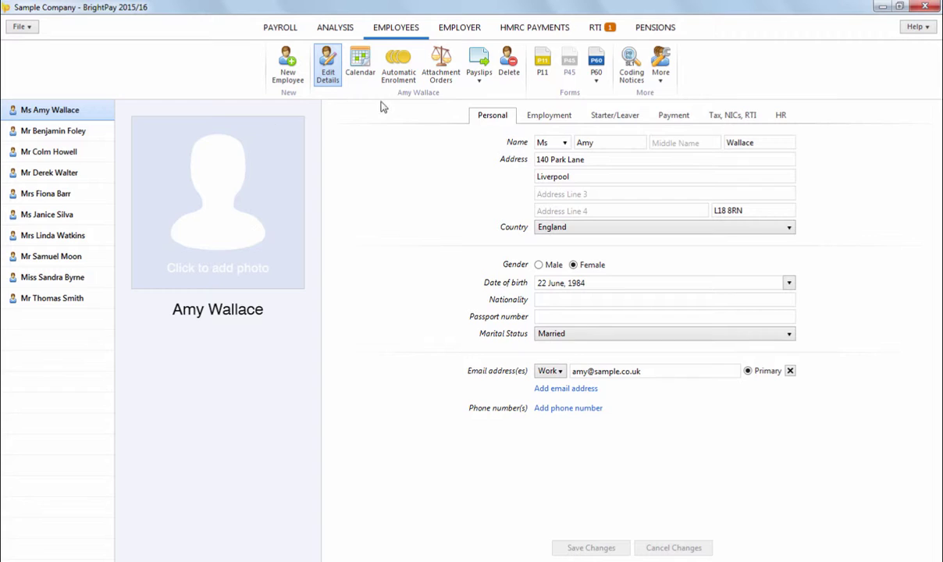
click(397, 75)
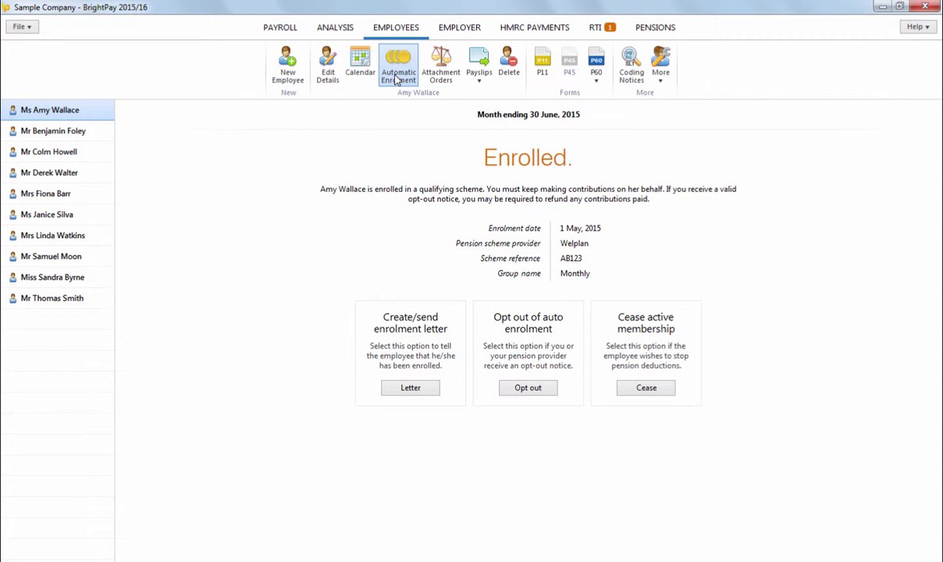
click(529, 388)
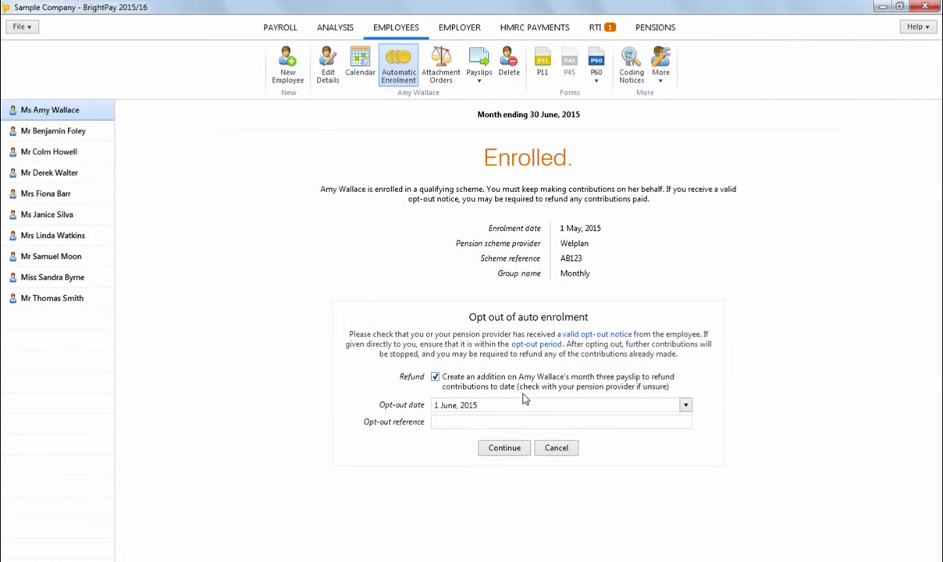
click(474, 422)
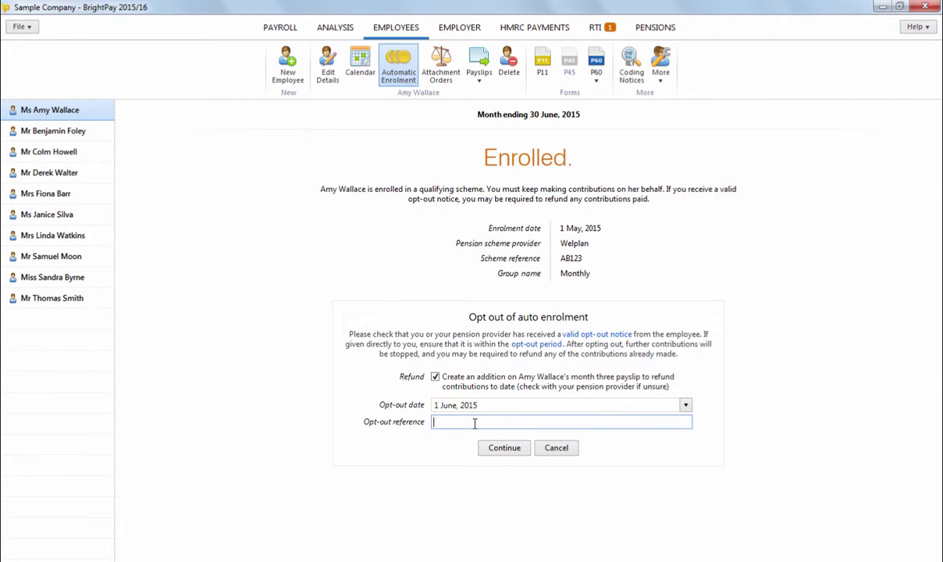
text(AB123)
click(506, 450)
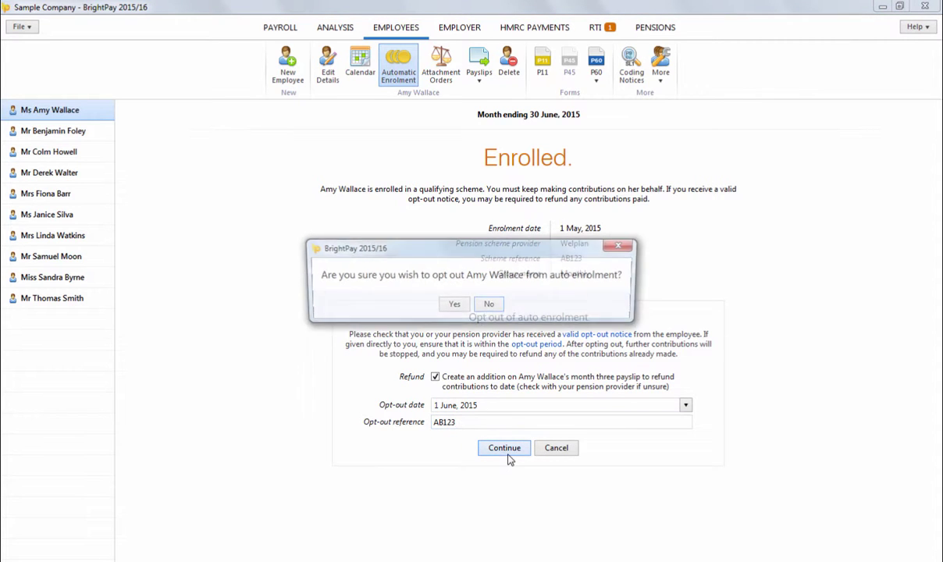
click(452, 309)
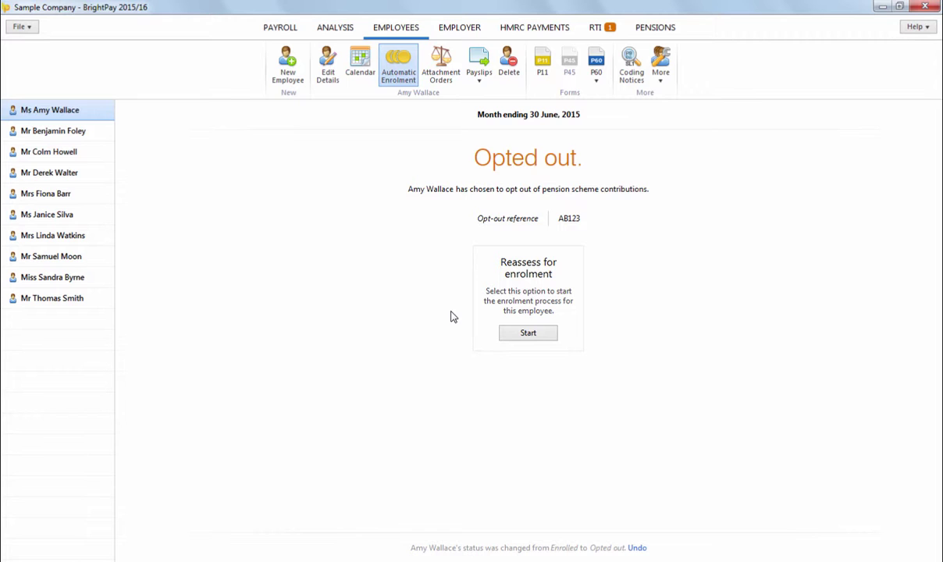
Go to the June pay period in payroll, then switch to the Analysis section.
click(288, 29)
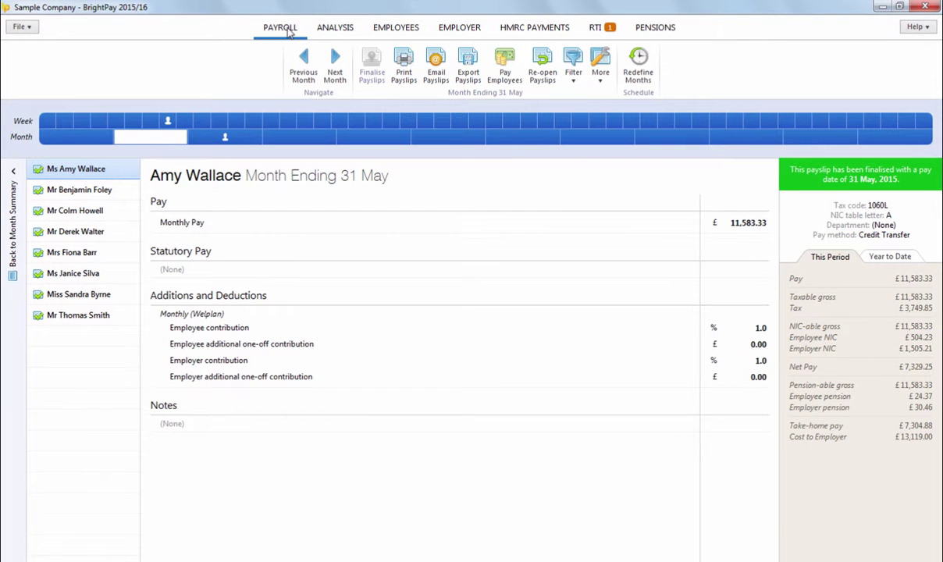
click(201, 136)
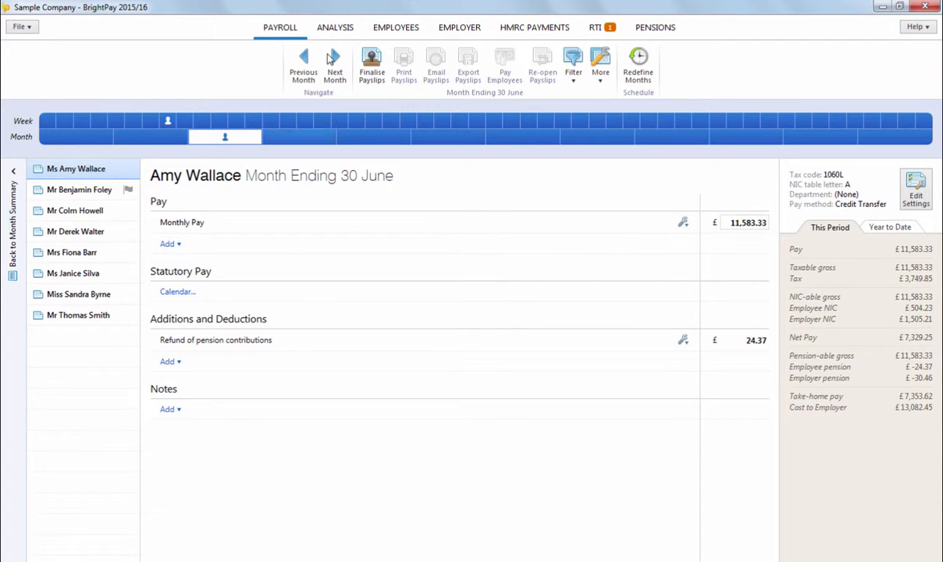
click(328, 33)
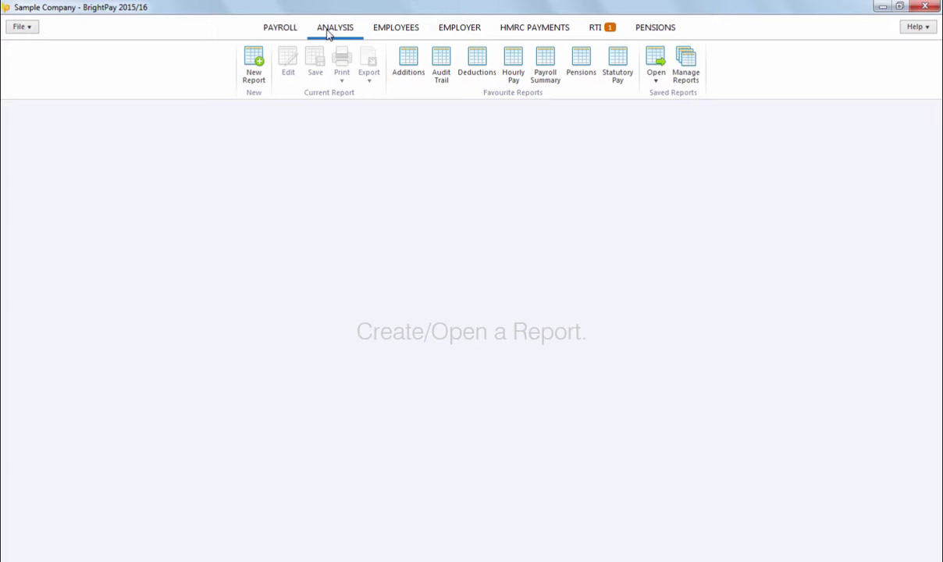
Run a new report with the six Welplan columns, Qualifying Earnings through Total Contribution, then return to payroll.
click(253, 69)
click(664, 441)
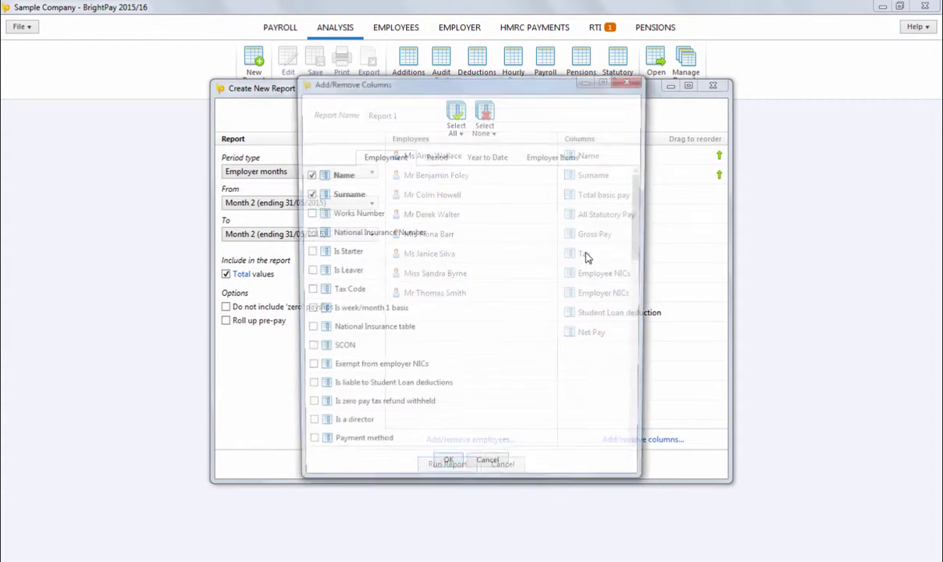
click(556, 156)
scroll(445, 312, down, 1)
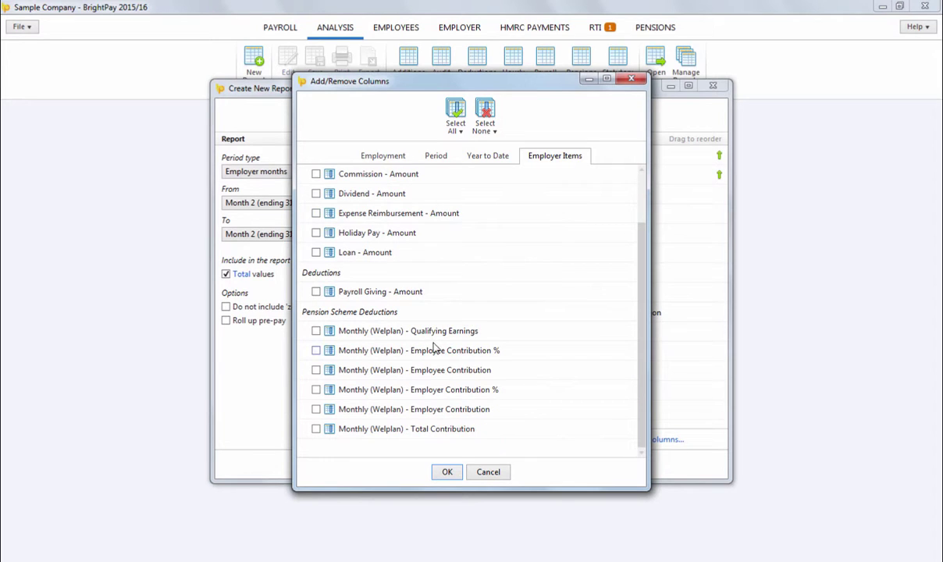
click(428, 331)
click(427, 351)
click(431, 370)
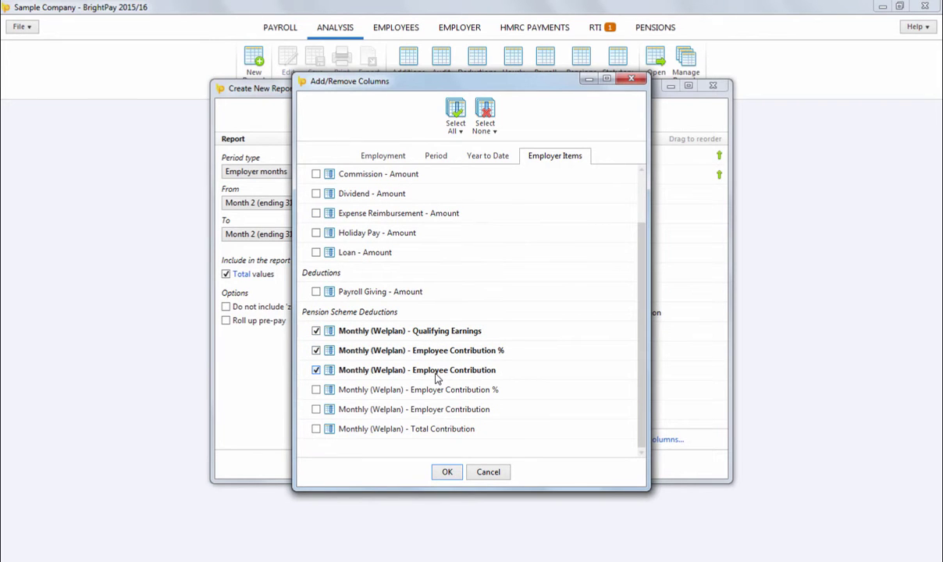
click(436, 390)
click(441, 409)
click(444, 431)
click(447, 472)
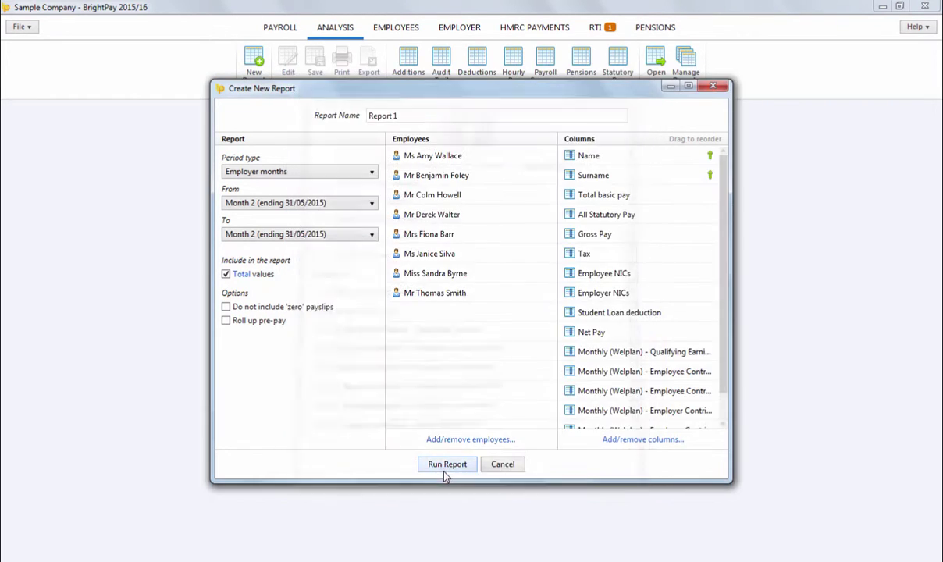
click(447, 463)
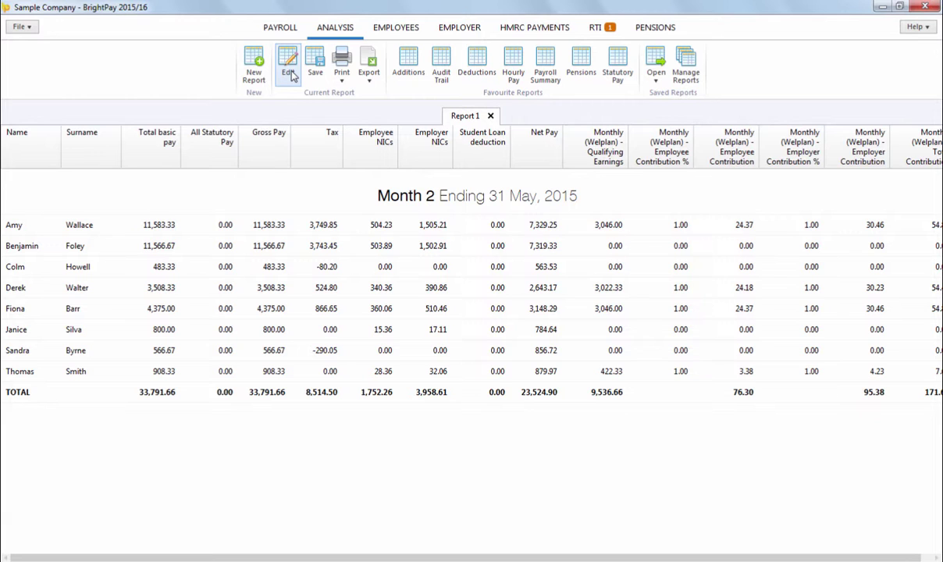
click(281, 28)
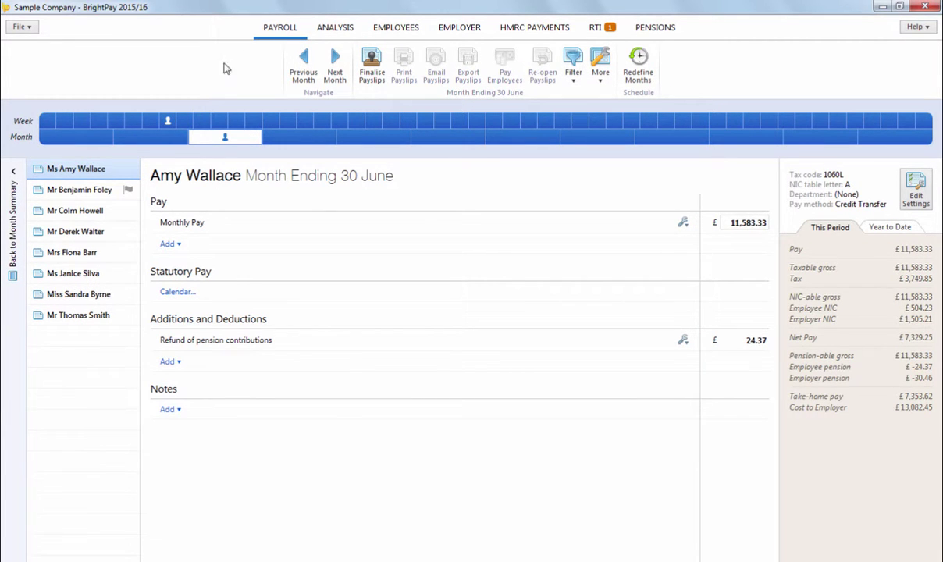
Show the second employee's June automatic enrolment options from the jobholder notice.
click(105, 194)
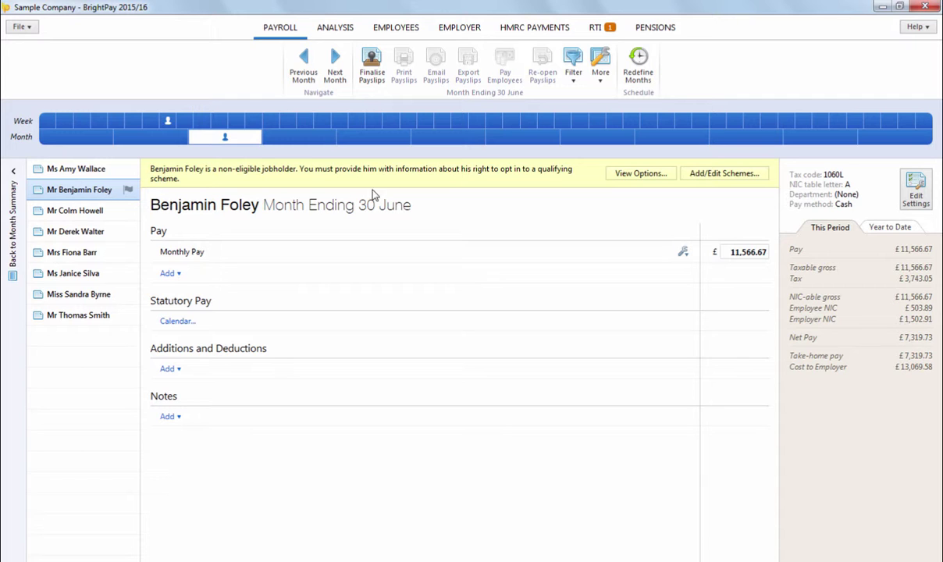
click(630, 172)
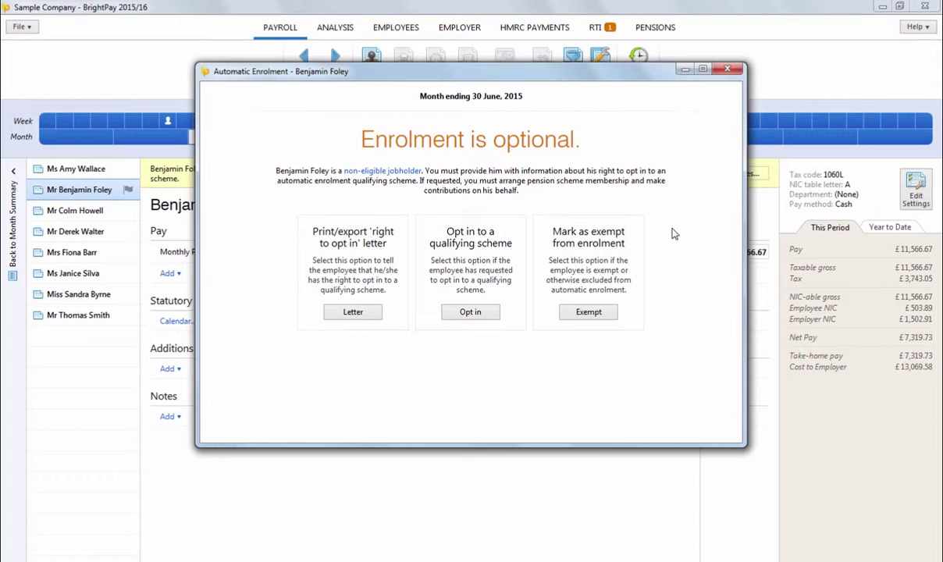